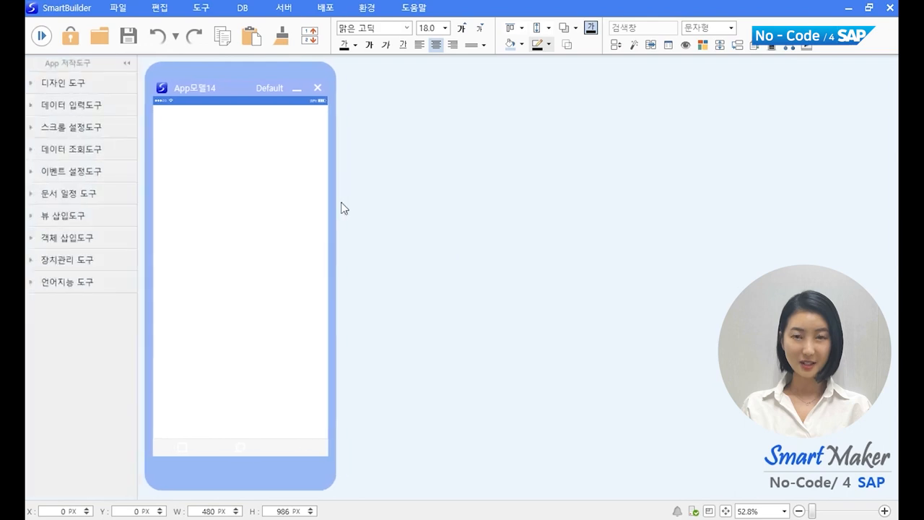
# Step: Draw a rectangle across the top of the phone screen and type 소모품원장조회 in it
pyautogui.click(96, 89)
pyautogui.click(68, 138)
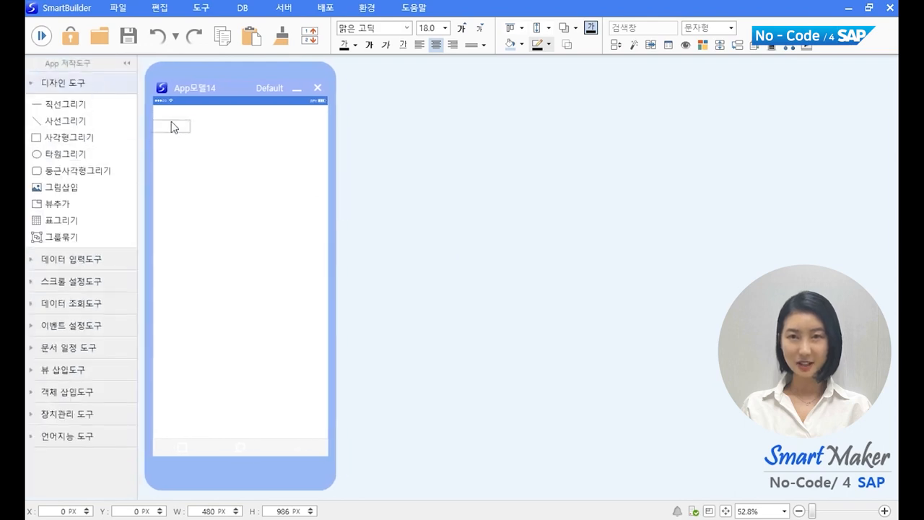
pyautogui.moveTo(153, 106); pyautogui.dragTo(328, 153)
pyautogui.write('소모')
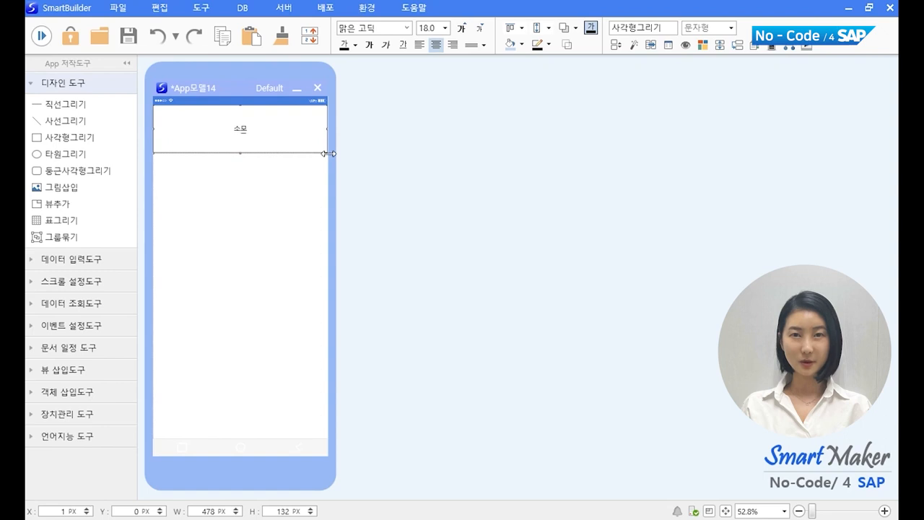
pyautogui.write('품원장조회')
# Step: Enlarge the title text to size 36 and make it bold
pyautogui.click(460, 29)
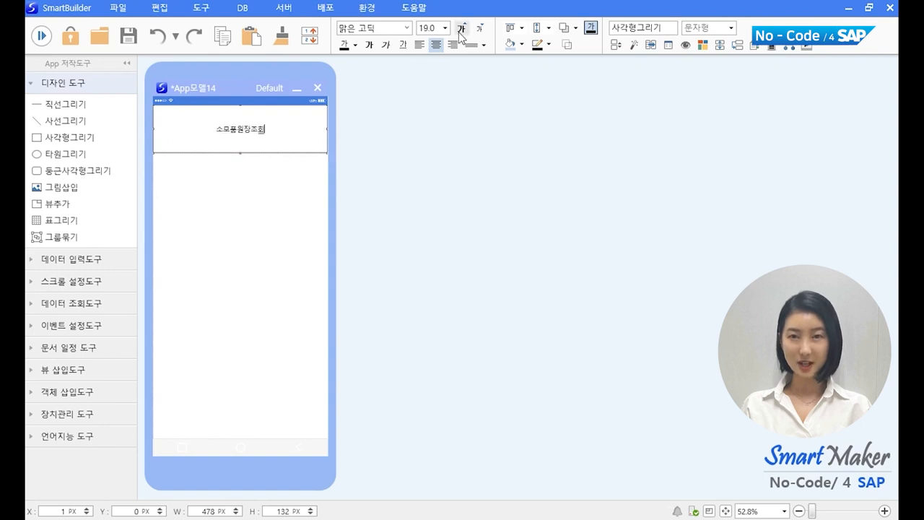
pyautogui.click(460, 28)
pyautogui.click(461, 28)
pyautogui.click(460, 29)
pyautogui.click(460, 29)
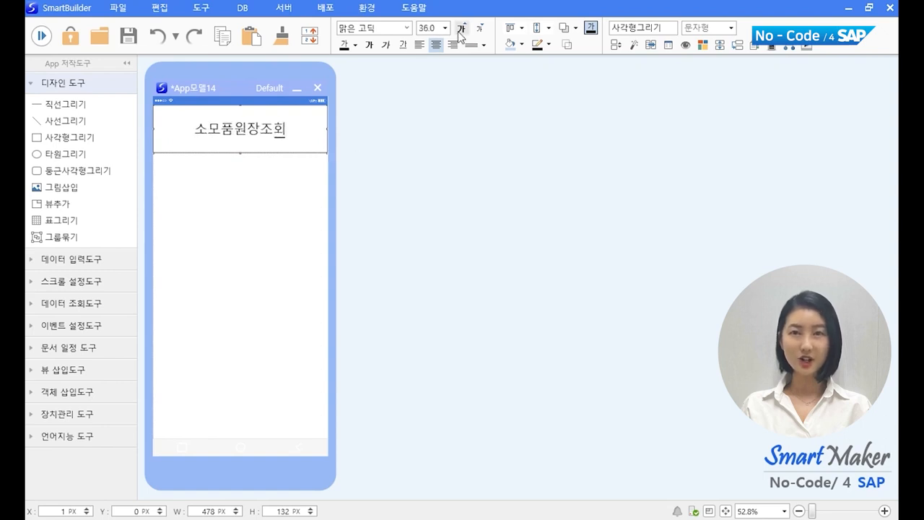
pyautogui.click(369, 44)
pyautogui.click(217, 249)
pyautogui.click(81, 86)
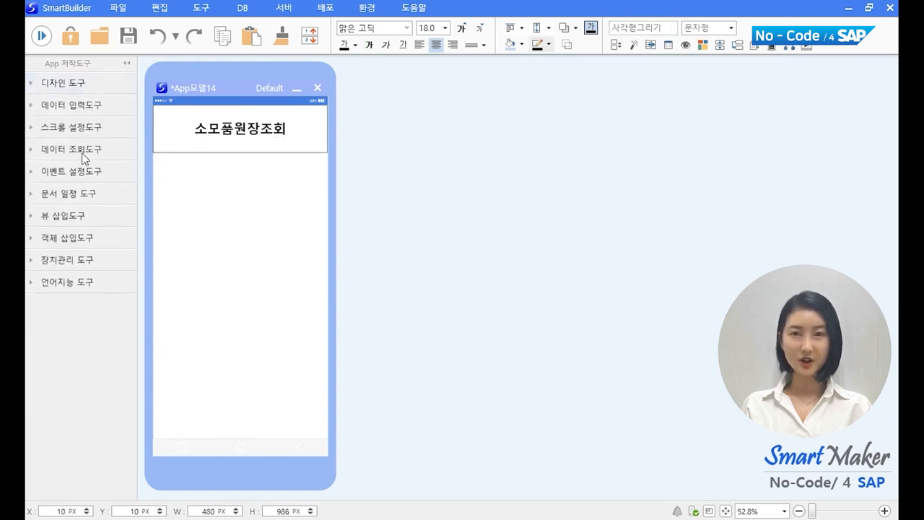
# Step: Place a 검색창 search grid below the title and stretch it to 452 px tall
pyautogui.click(79, 148)
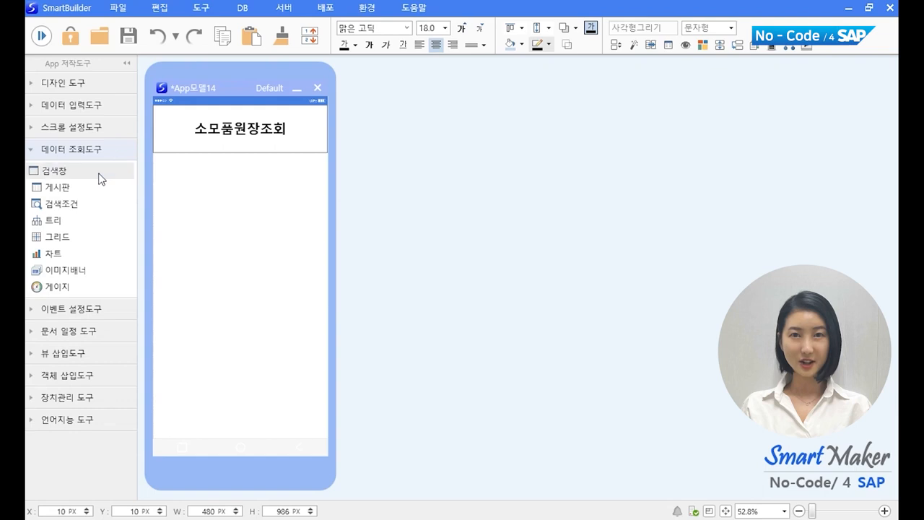
pyautogui.moveTo(99, 178); pyautogui.dragTo(242, 259)
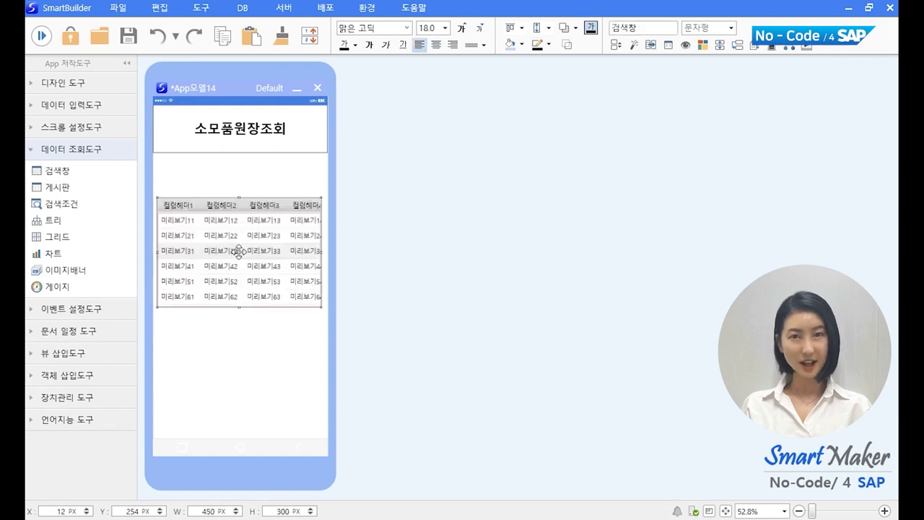
pyautogui.moveTo(239, 310); pyautogui.dragTo(241, 363)
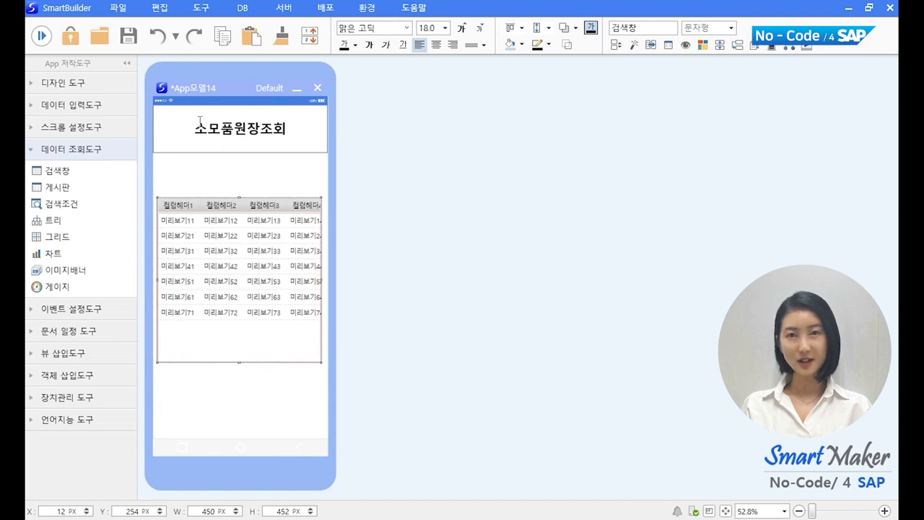
pyautogui.click(242, 9)
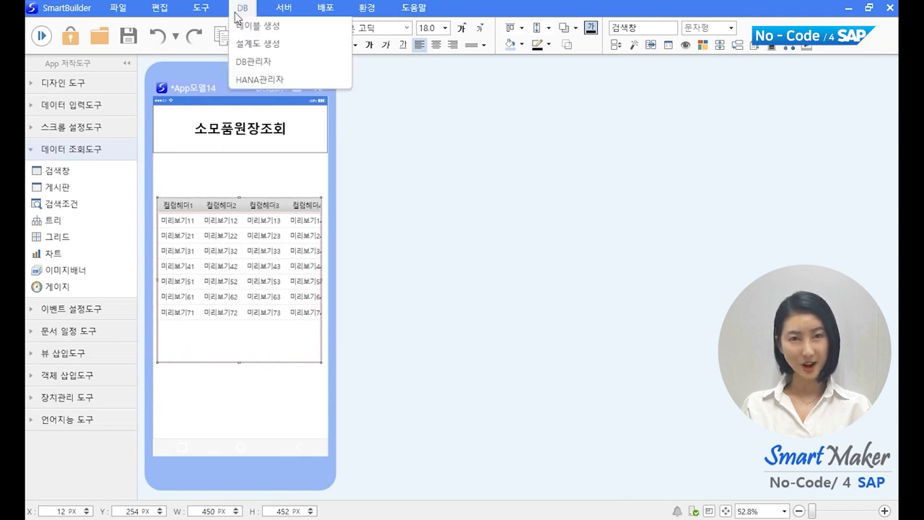
# Step: Open the 소모품원장 table in HANA관리자 and add 관리번호 and 담당자 as grid columns
pyautogui.click(308, 87)
pyautogui.moveTo(405, 93); pyautogui.dragTo(554, 112)
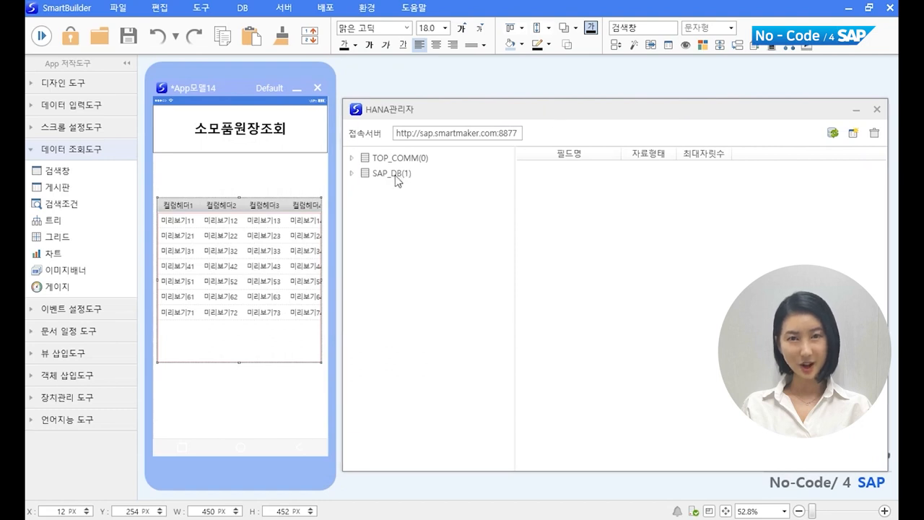
pyautogui.click(352, 175)
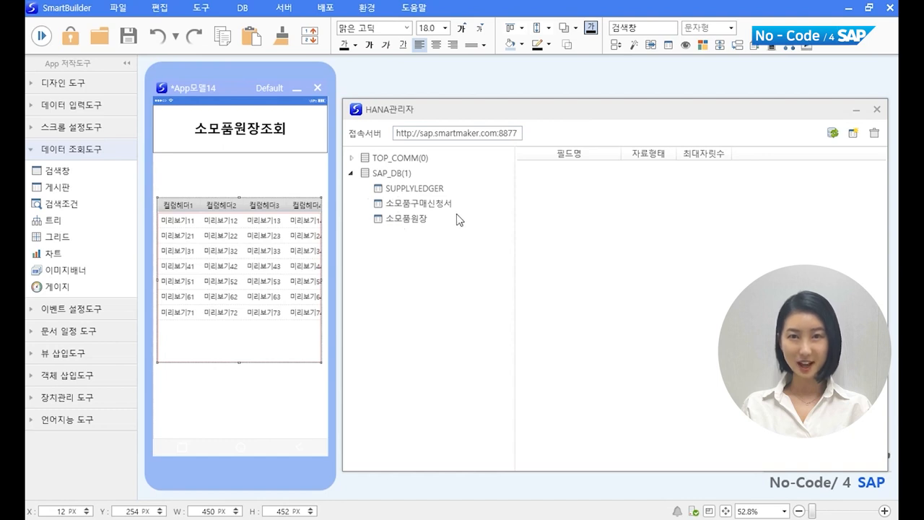
pyautogui.click(415, 224)
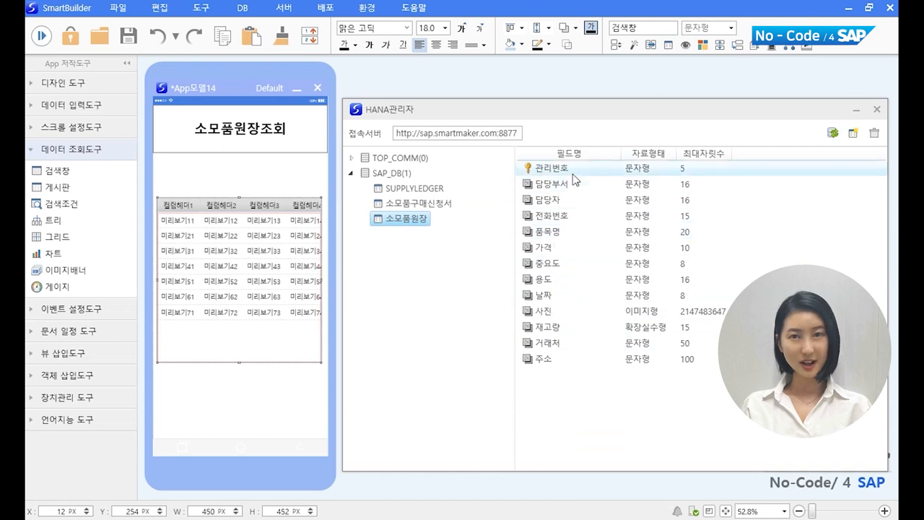
pyautogui.click(538, 170)
pyautogui.moveTo(548, 171); pyautogui.dragTo(203, 267)
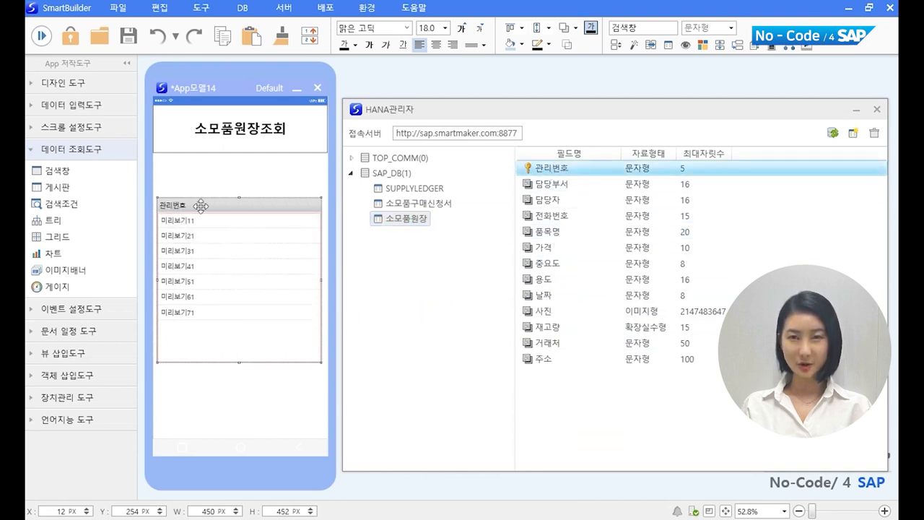
pyautogui.moveTo(548, 203); pyautogui.dragTo(206, 257)
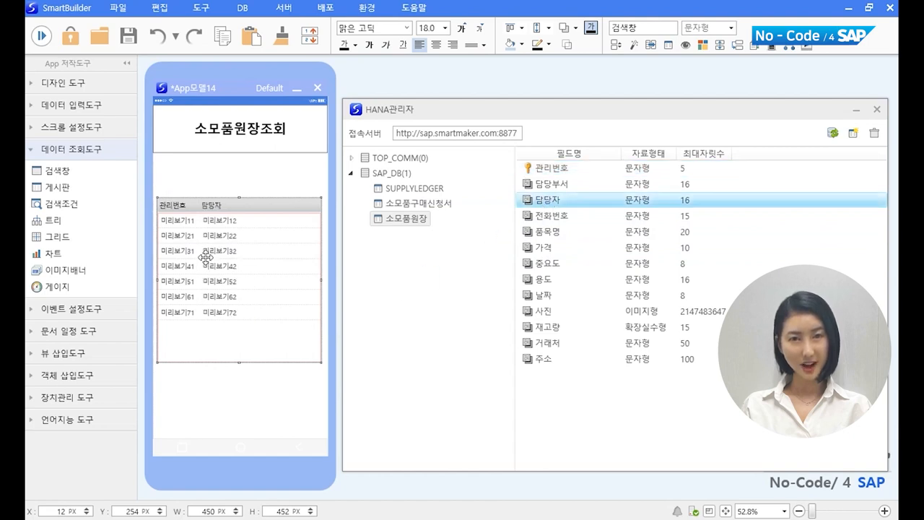
# Step: Add 품목명, 재고량, 가격 and 거래처 columns to the grid, then close the database manager
pyautogui.click(548, 235)
pyautogui.moveTo(550, 238); pyautogui.dragTo(264, 256)
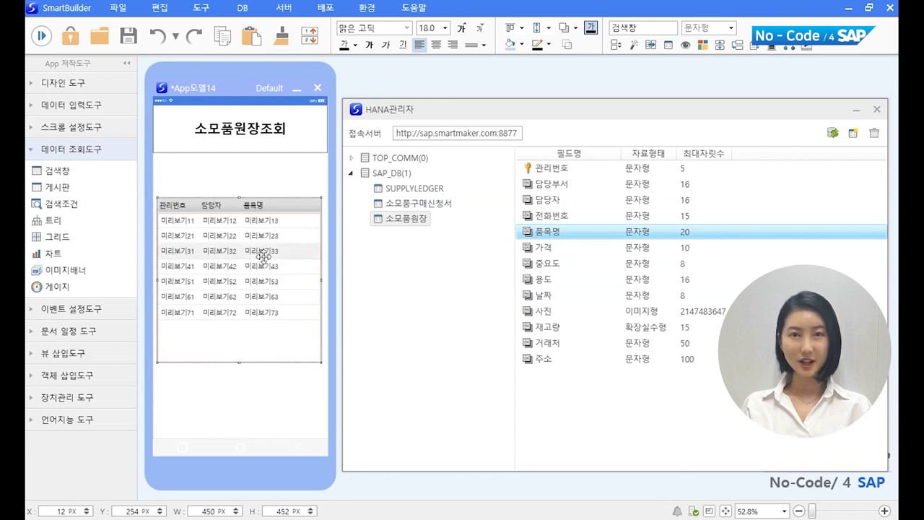
pyautogui.moveTo(552, 329); pyautogui.dragTo(388, 348)
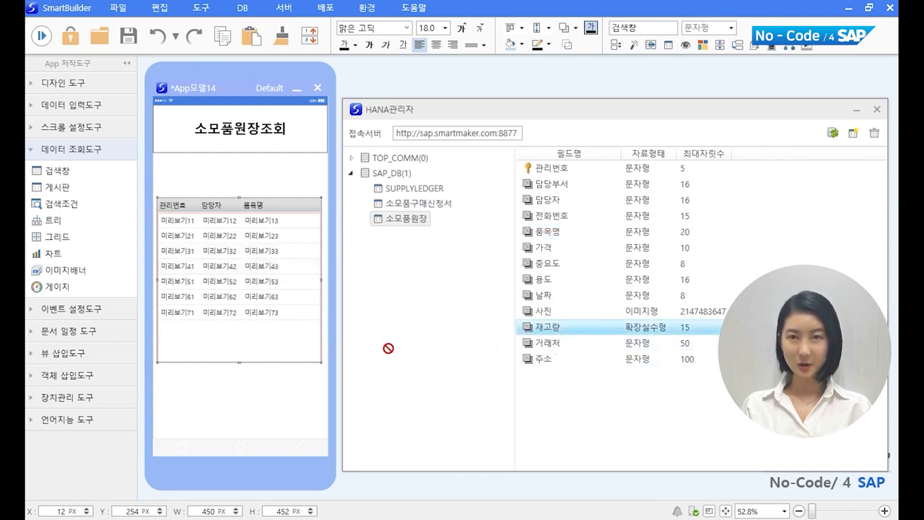
pyautogui.moveTo(298, 279); pyautogui.dragTo(298, 274)
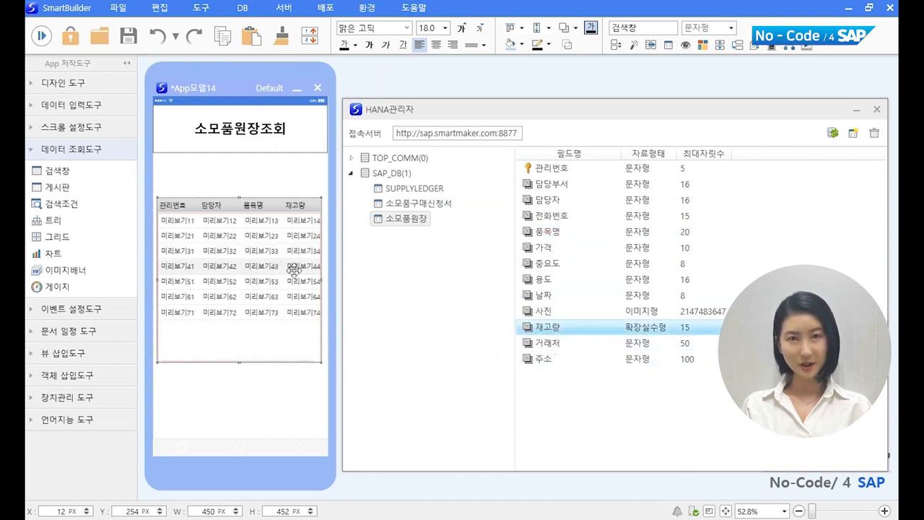
pyautogui.click(546, 249)
pyautogui.moveTo(546, 250); pyautogui.dragTo(268, 302)
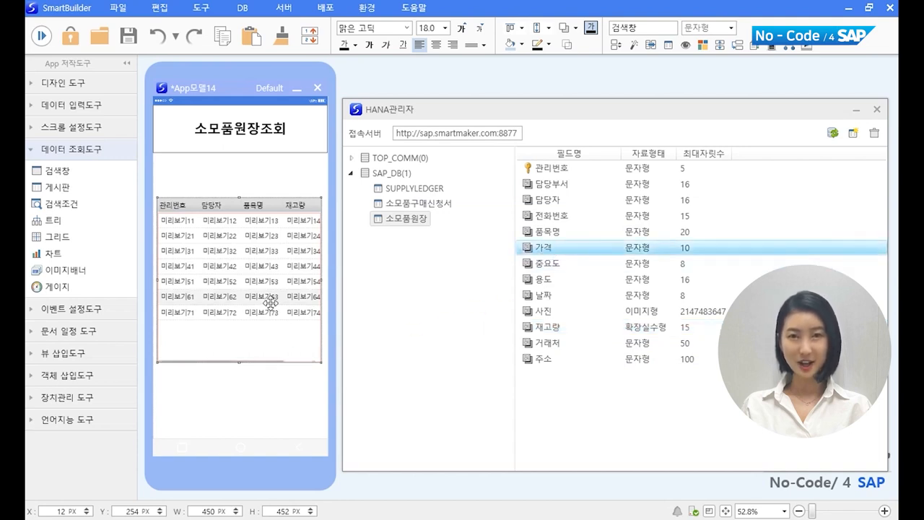
pyautogui.click(553, 345)
pyautogui.moveTo(553, 345); pyautogui.dragTo(264, 368)
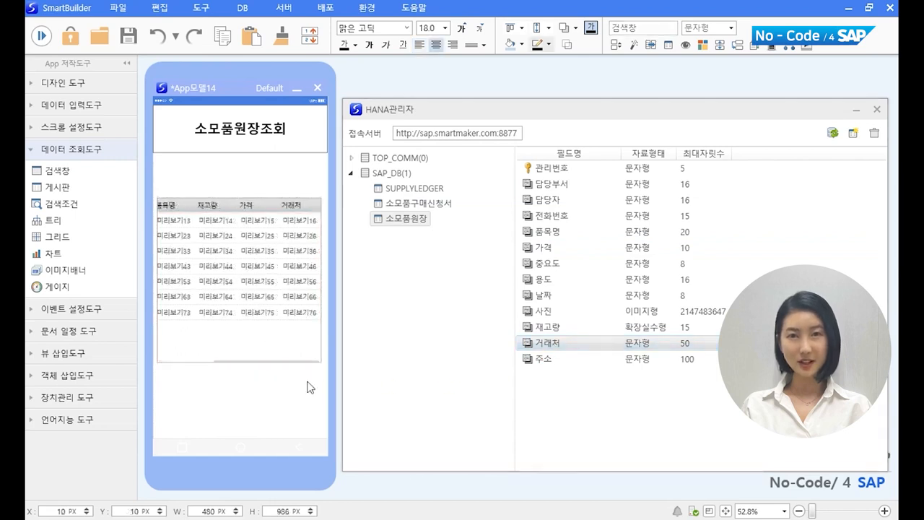
pyautogui.click(875, 110)
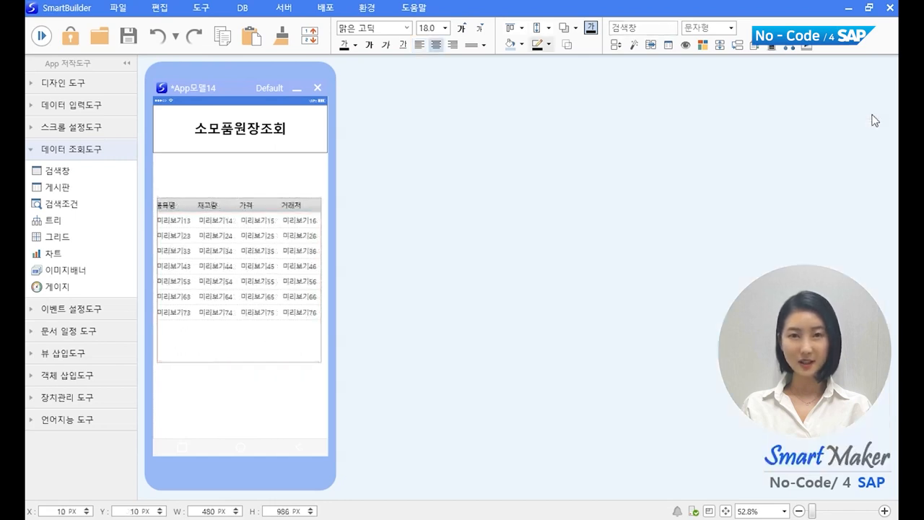
# Step: Place a function button near the bottom of the screen below the grid
pyautogui.click(73, 309)
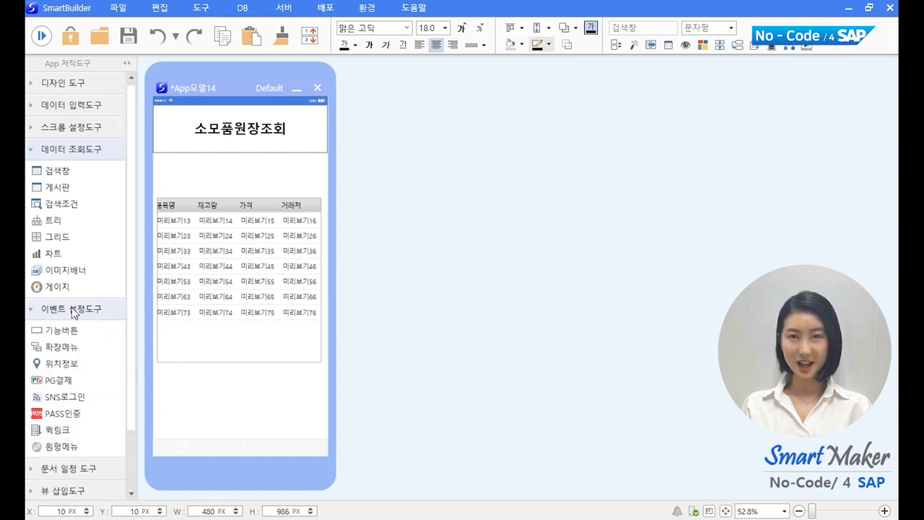
pyautogui.moveTo(75, 337); pyautogui.dragTo(267, 459)
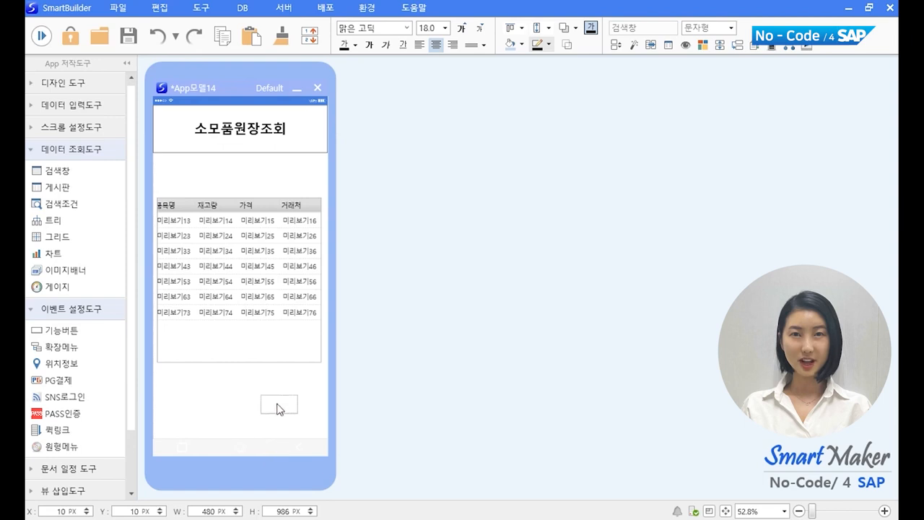
pyautogui.moveTo(278, 408)
pyautogui.mouseDown()
pyautogui.moveTo(256, 406)
pyautogui.moveTo(269, 408)
pyautogui.mouseUp()
# Step: Set the button's 기능선택 function to 검색 in its style settings
pyautogui.rightClick(268, 406)
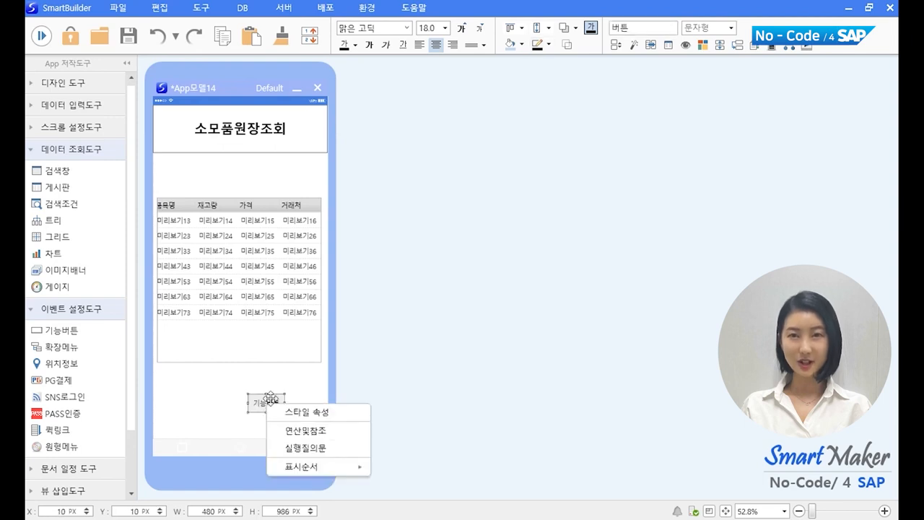
pyautogui.click(296, 409)
pyautogui.moveTo(470, 173); pyautogui.dragTo(538, 146)
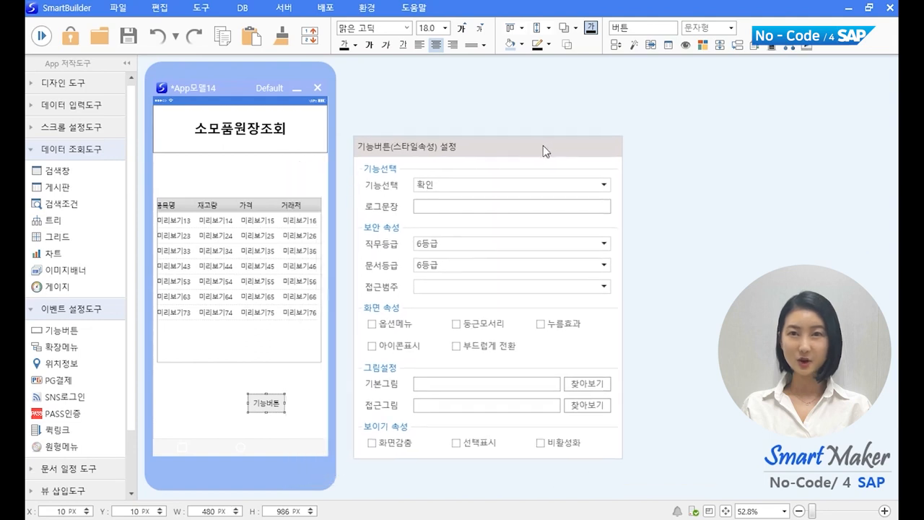
pyautogui.click(604, 185)
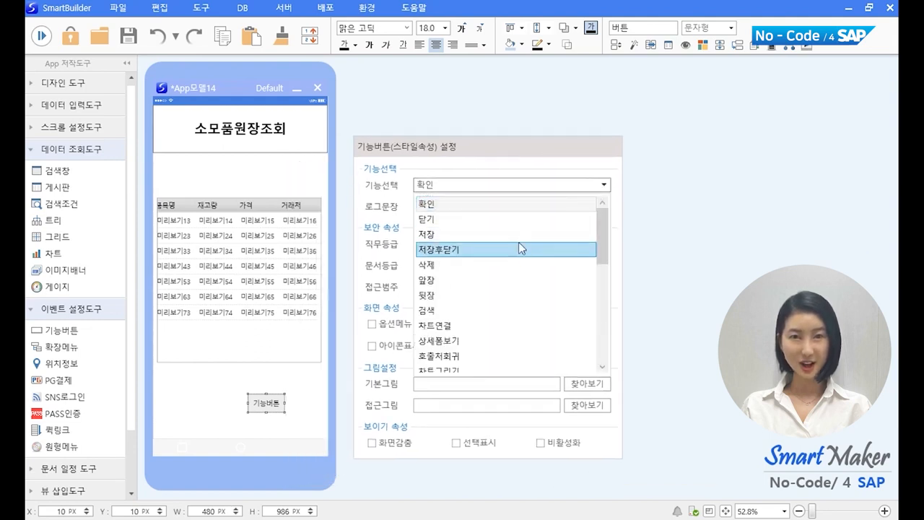
pyautogui.scroll(-4, 507, 334)
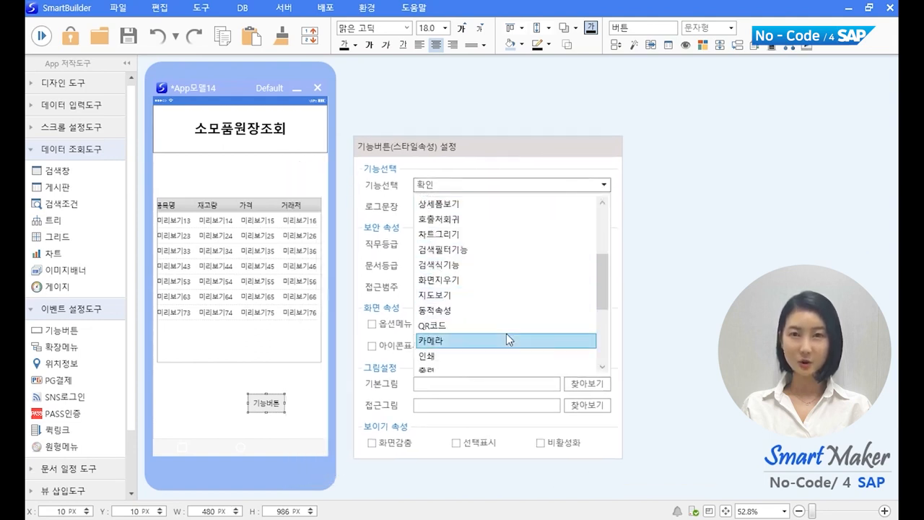
pyautogui.scroll(4, 506, 334)
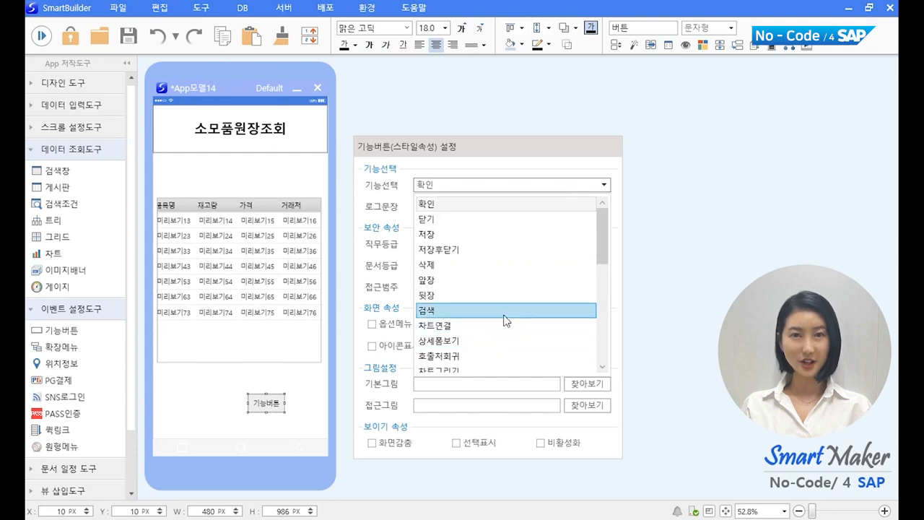
pyautogui.click(505, 311)
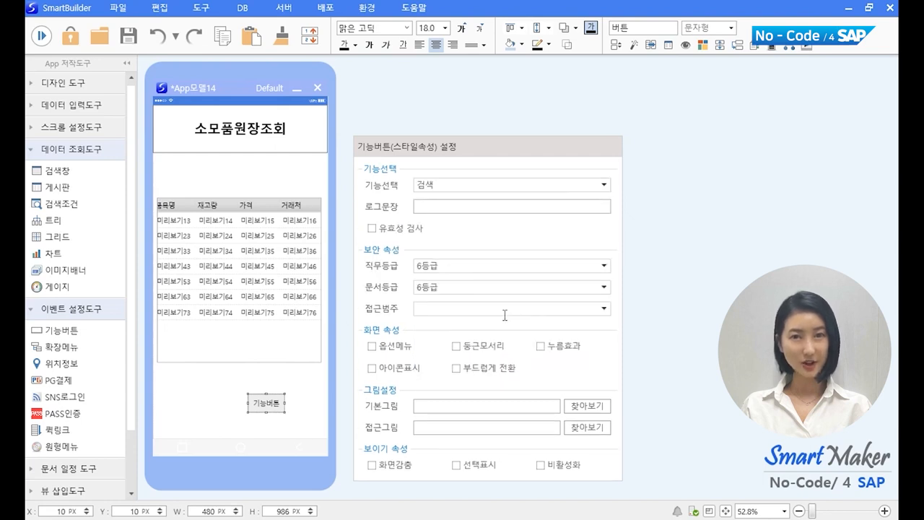
pyautogui.click(653, 272)
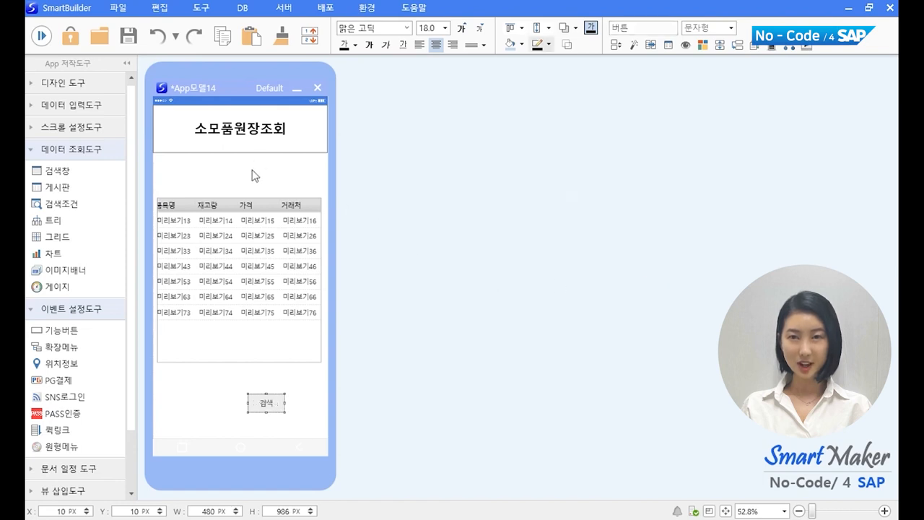
# Step: Run the screen, press 검색, and scroll through the loaded 소모품원장 records
pyautogui.click(41, 35)
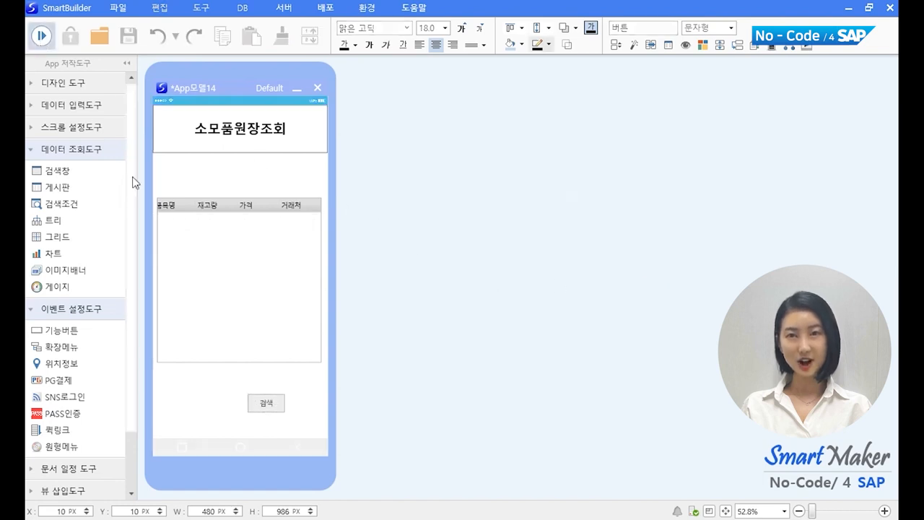
pyautogui.click(264, 407)
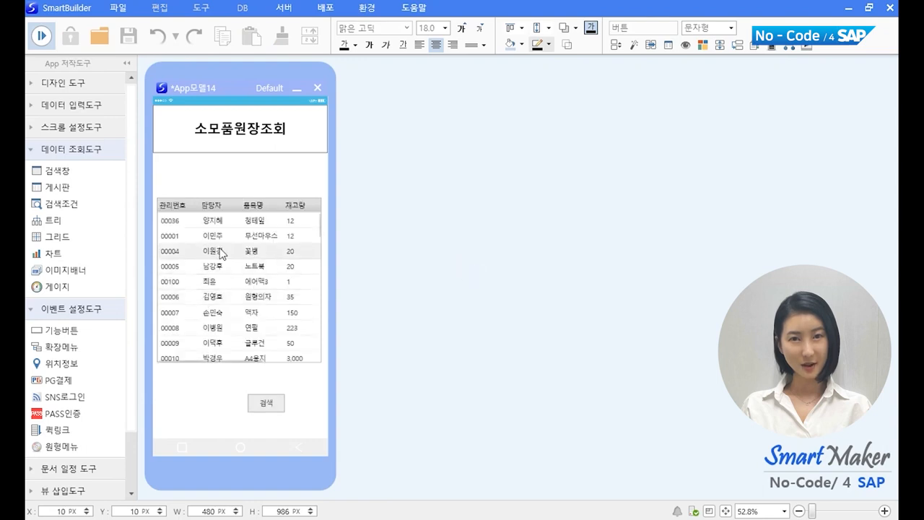
pyautogui.scroll(-5, 221, 252)
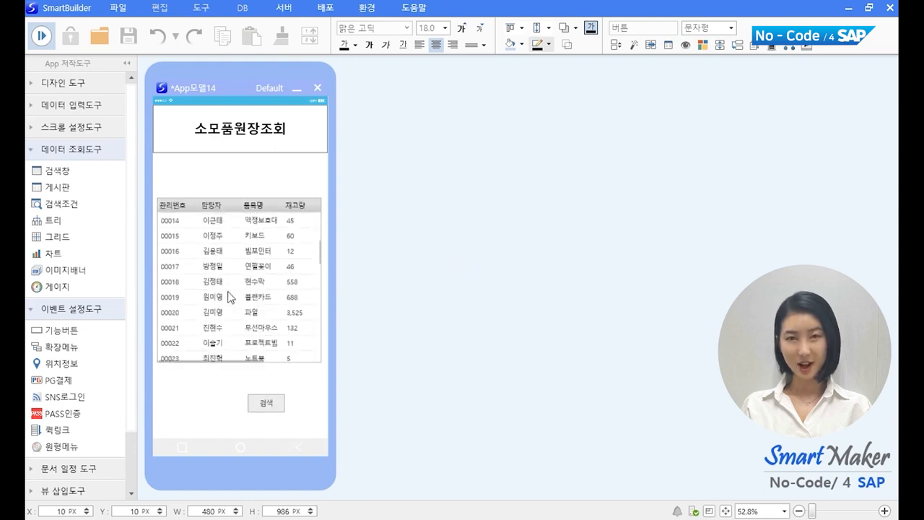
pyautogui.scroll(-5, 229, 297)
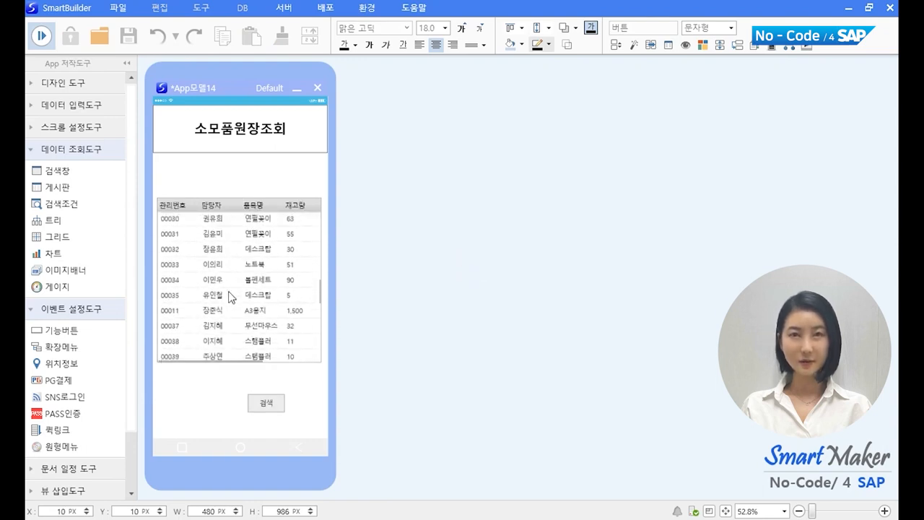
pyautogui.scroll(-3, 229, 296)
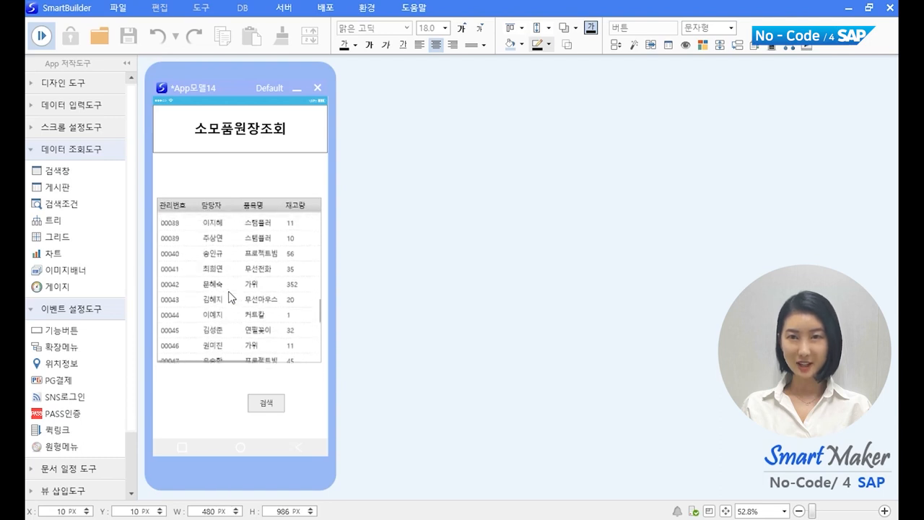
pyautogui.scroll(3, 229, 297)
pyautogui.scroll(-6, 230, 297)
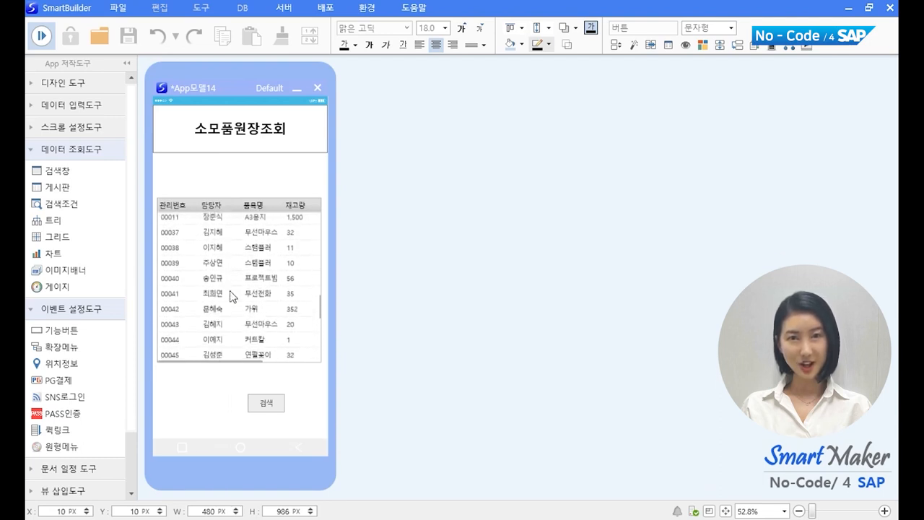
pyautogui.scroll(-1, 230, 290)
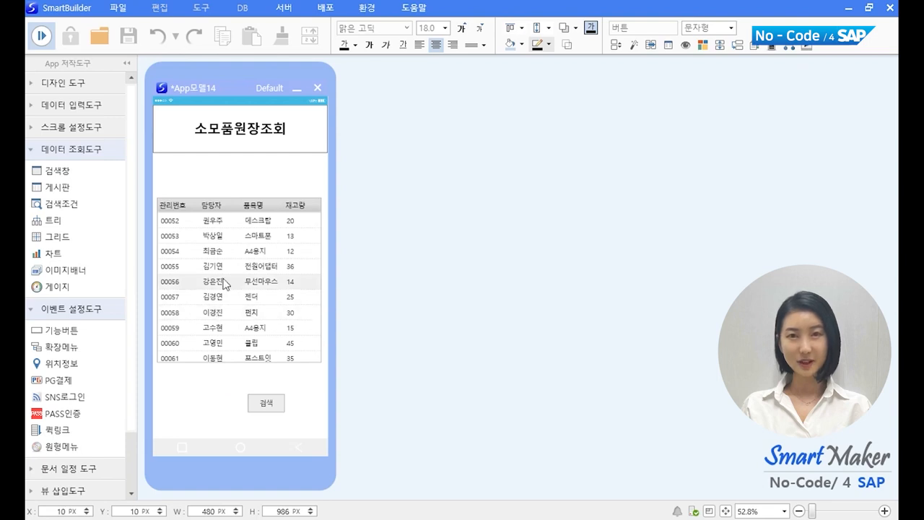
# Step: Back in design mode, add a function button right of 검색 set to 닫기
pyautogui.click(49, 40)
pyautogui.click(275, 396)
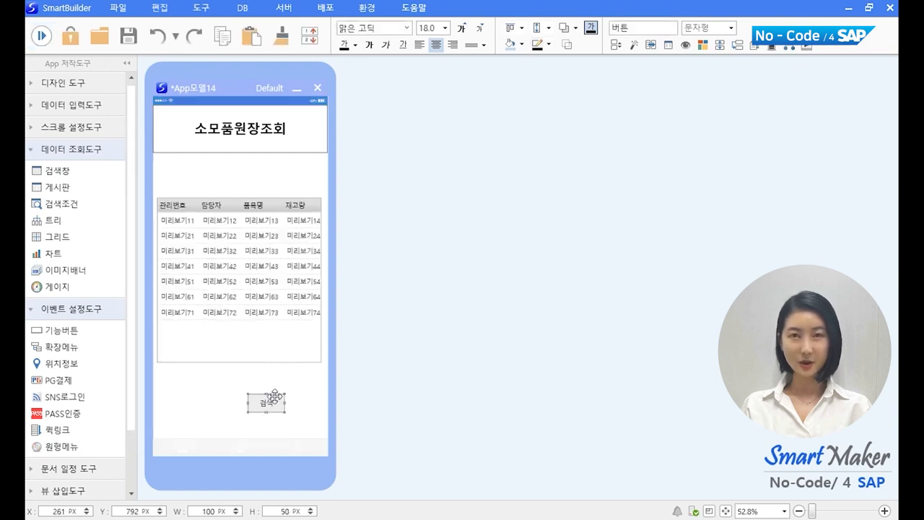
pyautogui.moveTo(274, 396); pyautogui.dragTo(309, 399)
pyautogui.rightClick(310, 402)
pyautogui.click(340, 414)
pyautogui.click(589, 211)
pyautogui.click(505, 246)
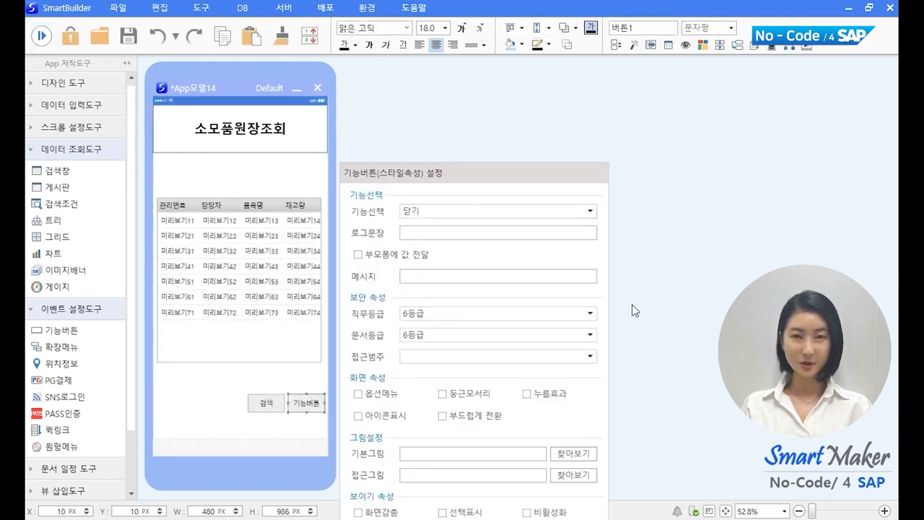
pyautogui.press('Return')
pyautogui.click(208, 420)
# Step: Add another function button and nudge it to the form's left edge
pyautogui.click(257, 407)
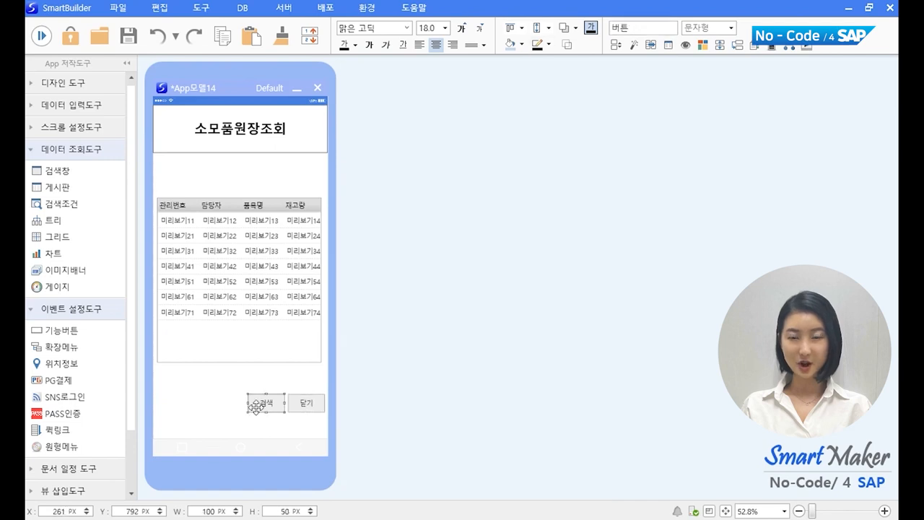
pyautogui.hotkey('ctrl', 'Left')
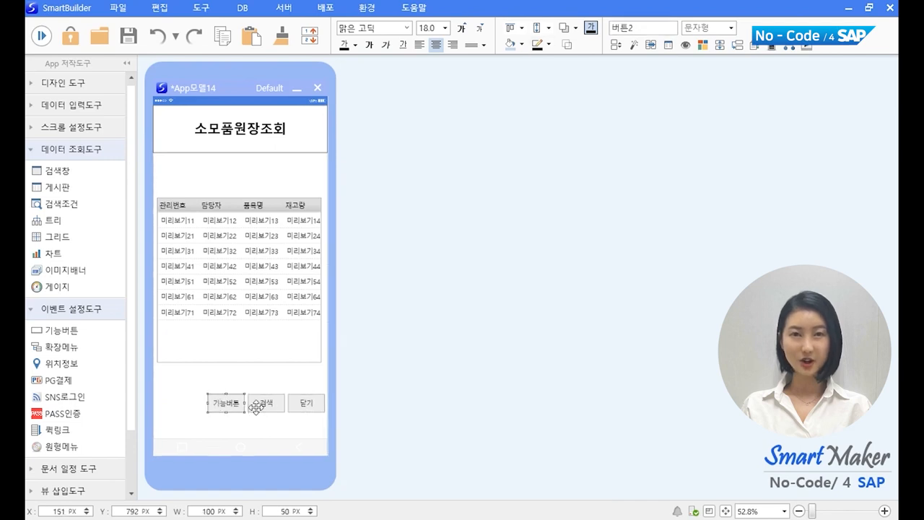
pyautogui.press('Left')
pyautogui.press('Left')
pyautogui.press('Left')
pyautogui.press('Left')
pyautogui.press('Left')
pyautogui.press('Left')
pyautogui.press('Left')
pyautogui.press('Left')
pyautogui.press('Left')
pyautogui.press('Left')
pyautogui.press('Left')
pyautogui.press('Left')
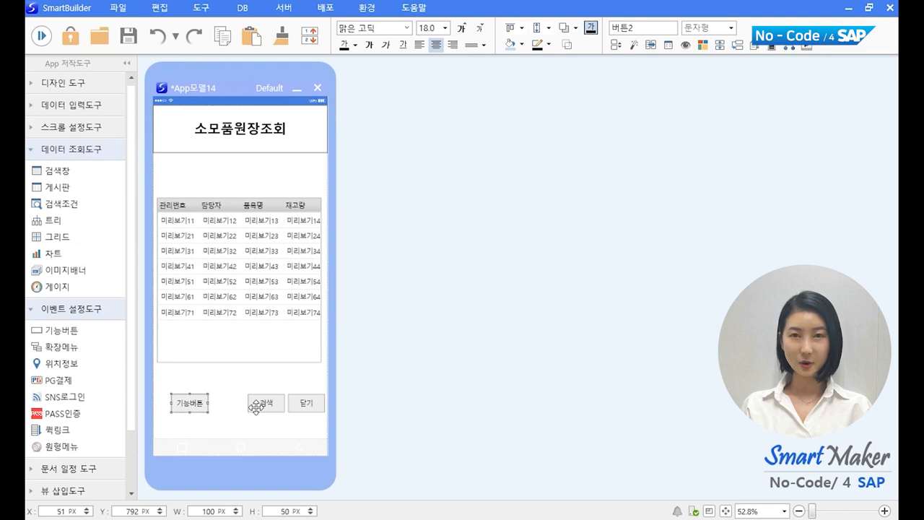
pyautogui.press('Left')
pyautogui.press('Left')
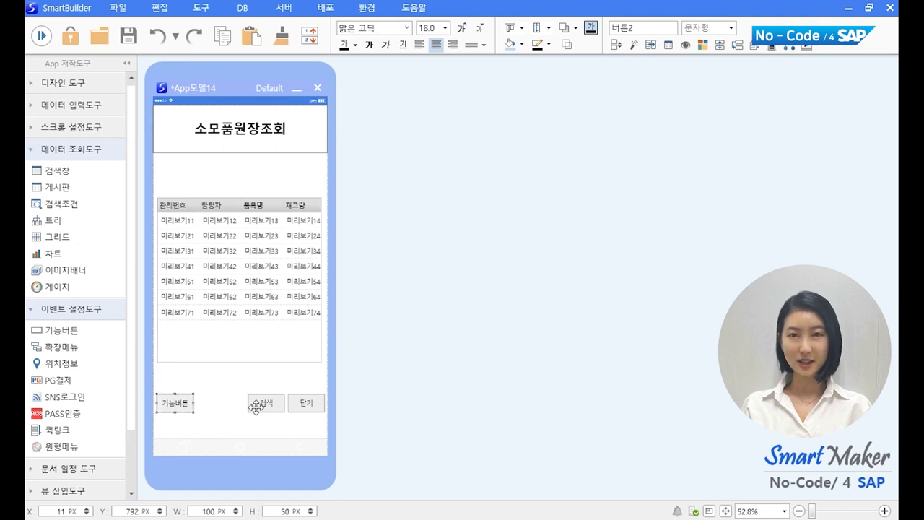
# Step: Set the left button's function to 상세폼보기, drawing details from the search form
pyautogui.rightClick(182, 397)
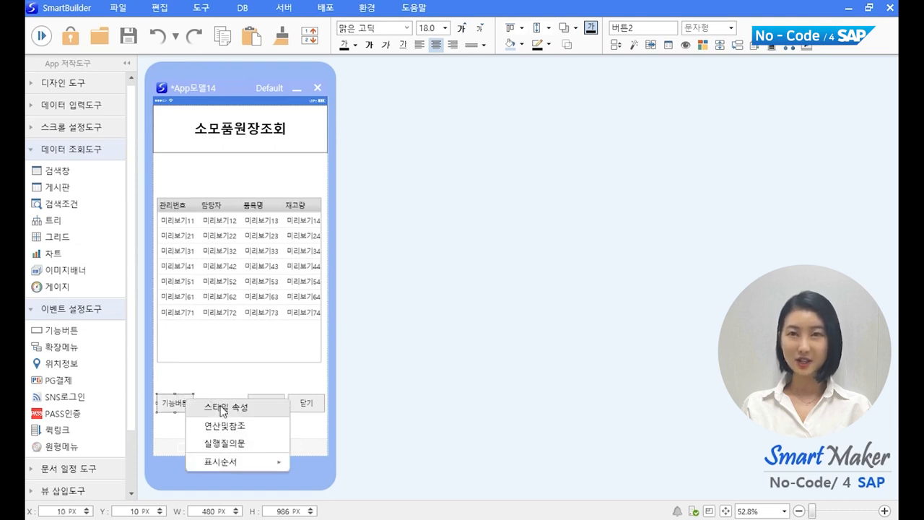
pyautogui.click(221, 410)
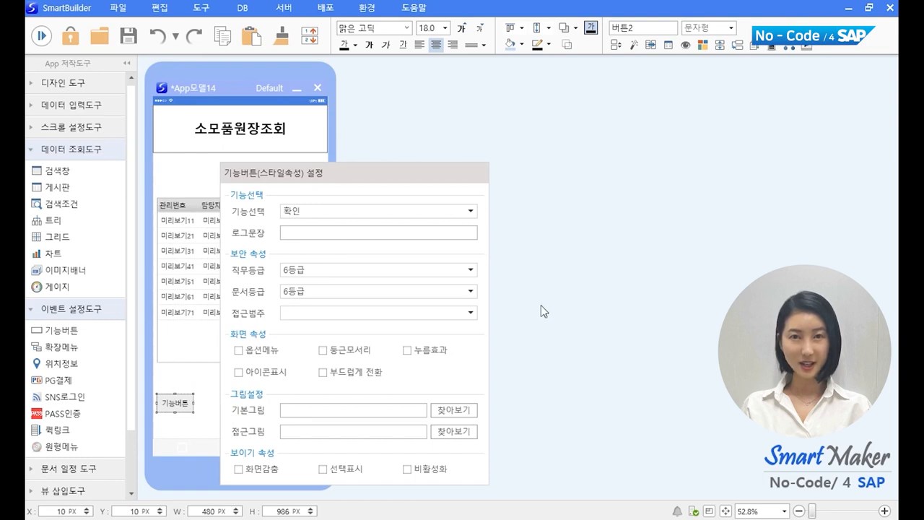
pyautogui.click(442, 211)
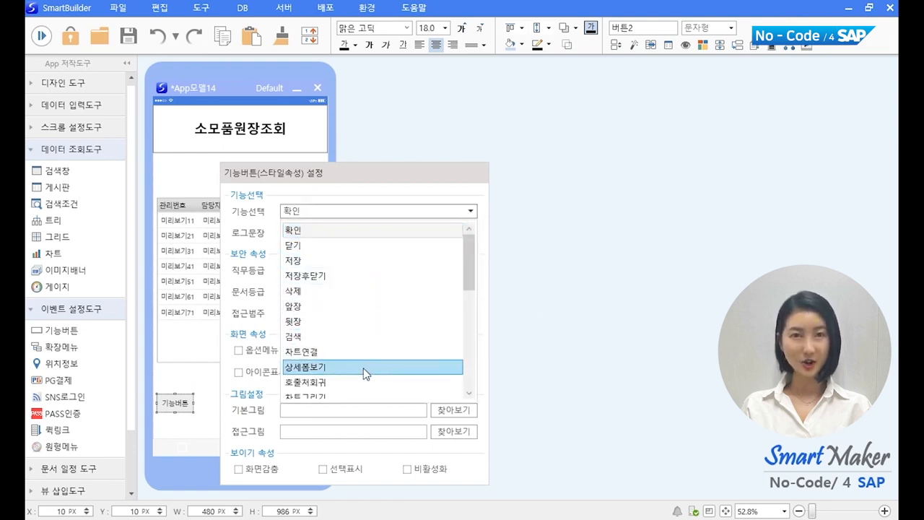
pyautogui.click(364, 368)
pyautogui.click(348, 267)
pyautogui.click(654, 289)
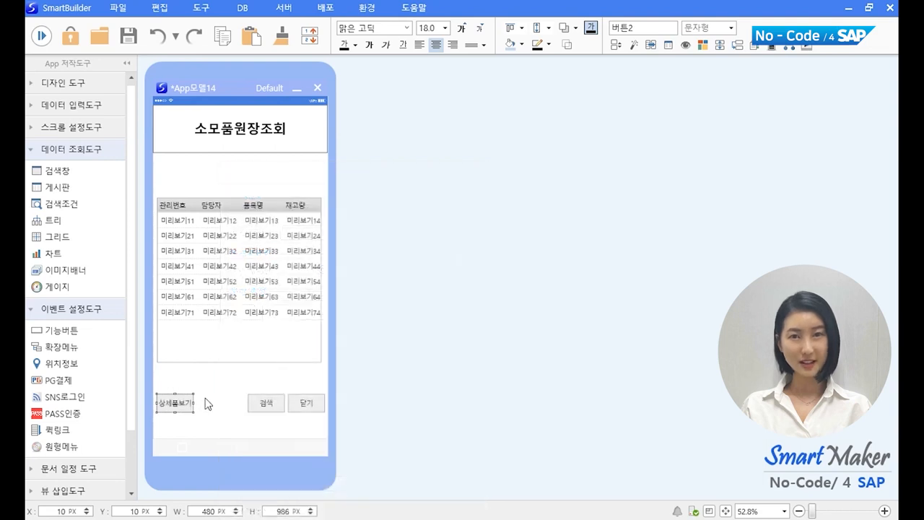
# Step: Enable 참조정보보기 reference viewing on the grid's 관리번호 column
pyautogui.rightClick(221, 333)
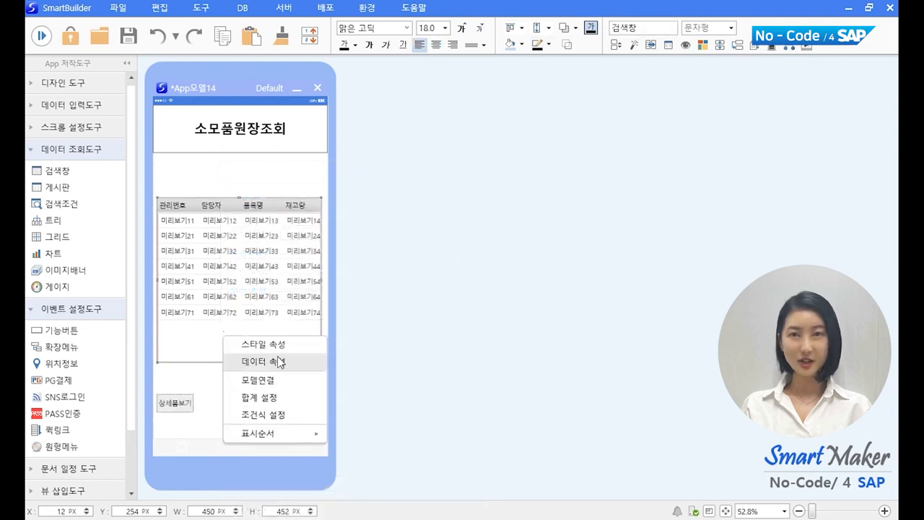
pyautogui.click(282, 363)
pyautogui.click(394, 402)
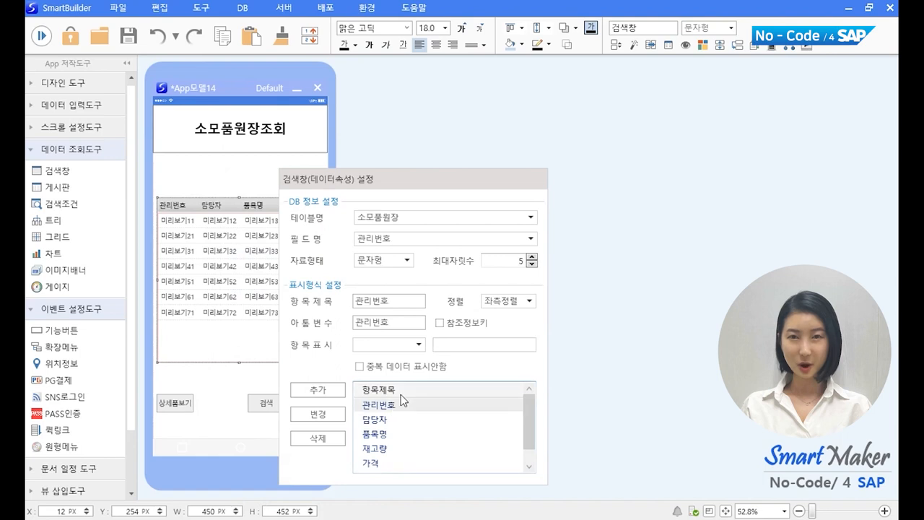
pyautogui.click(333, 407)
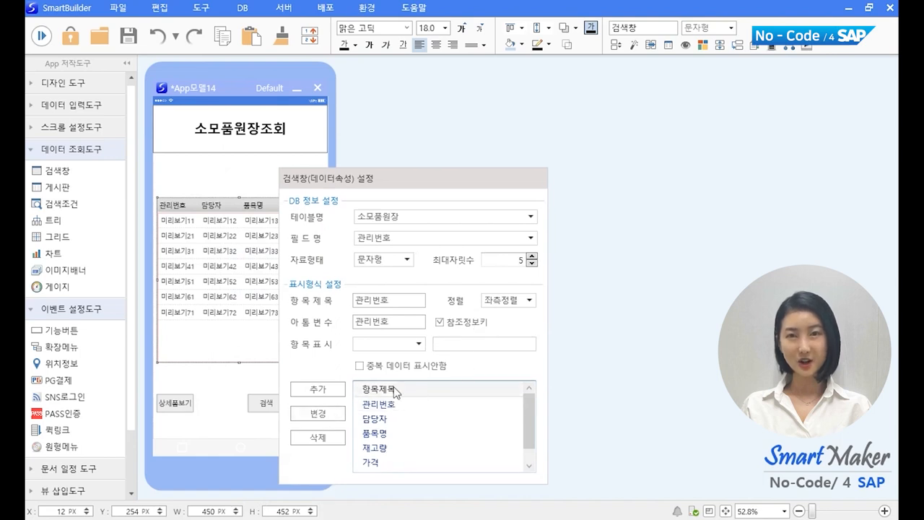
pyautogui.click(619, 378)
# Step: Link the 상세폼보기 button to the 소모품_원장.QPM screen via 모델연결
pyautogui.rightClick(181, 401)
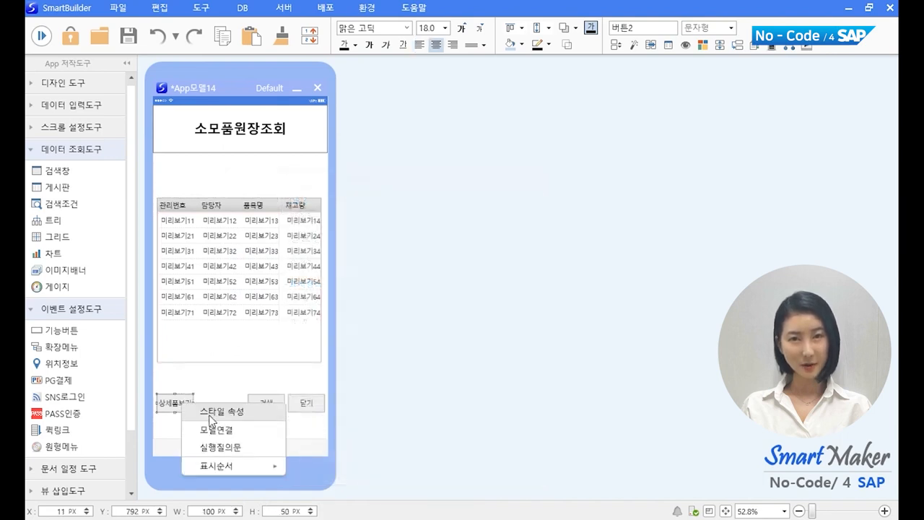
pyautogui.click(216, 431)
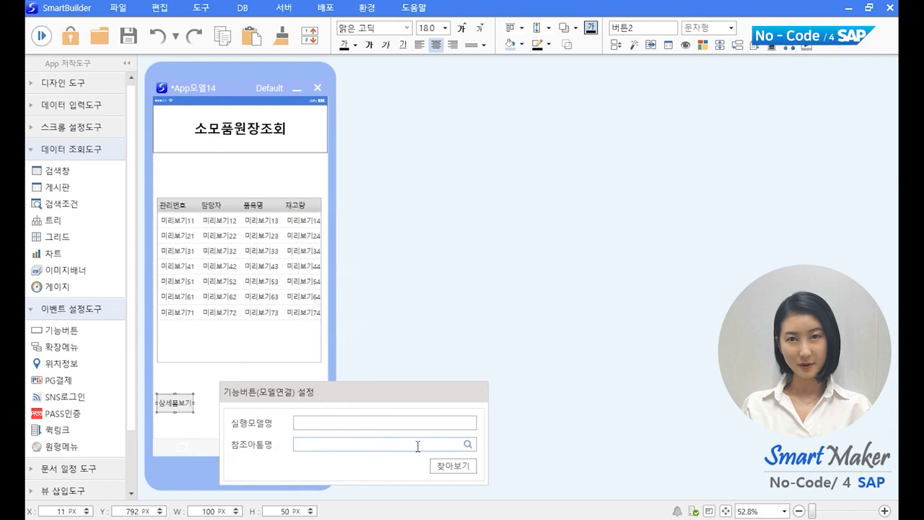
pyautogui.click(463, 467)
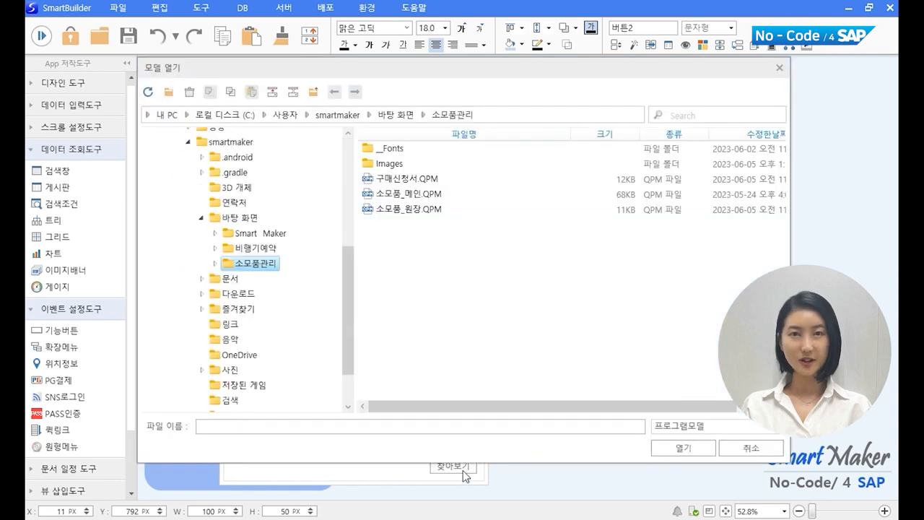
pyautogui.click(423, 211)
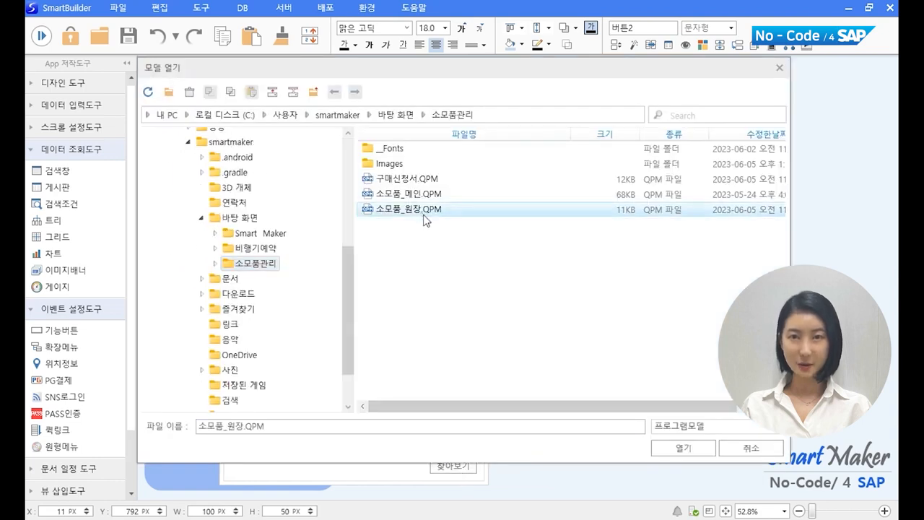
pyautogui.click(669, 446)
pyautogui.click(505, 336)
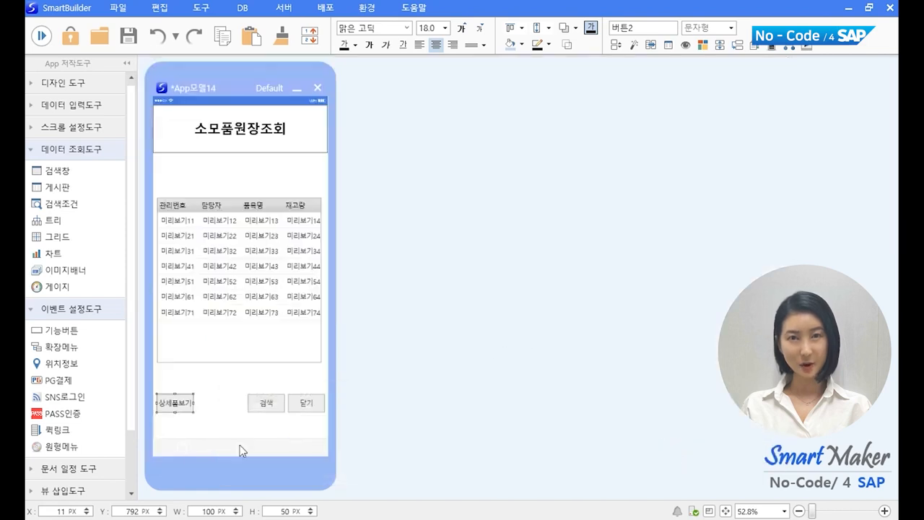
pyautogui.click(204, 425)
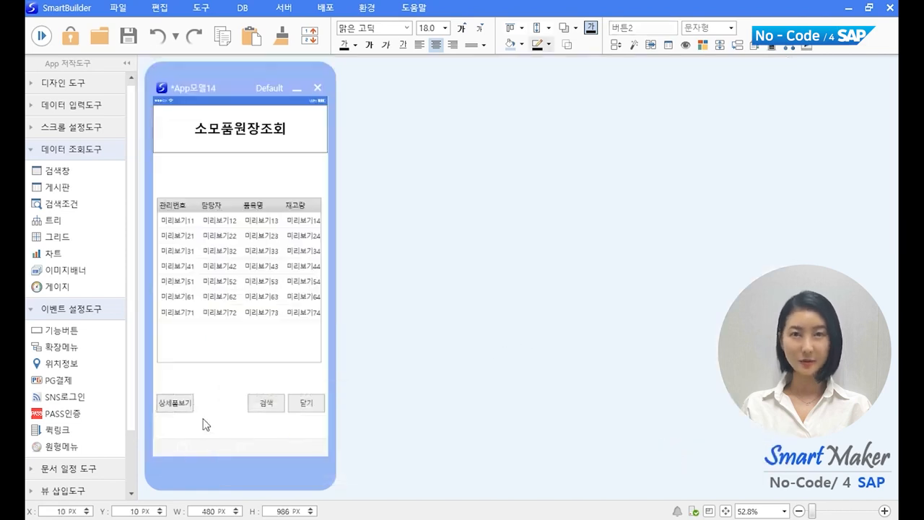
# Step: Run a preview, press 검색, and scroll the loaded inventory rows
pyautogui.click(41, 37)
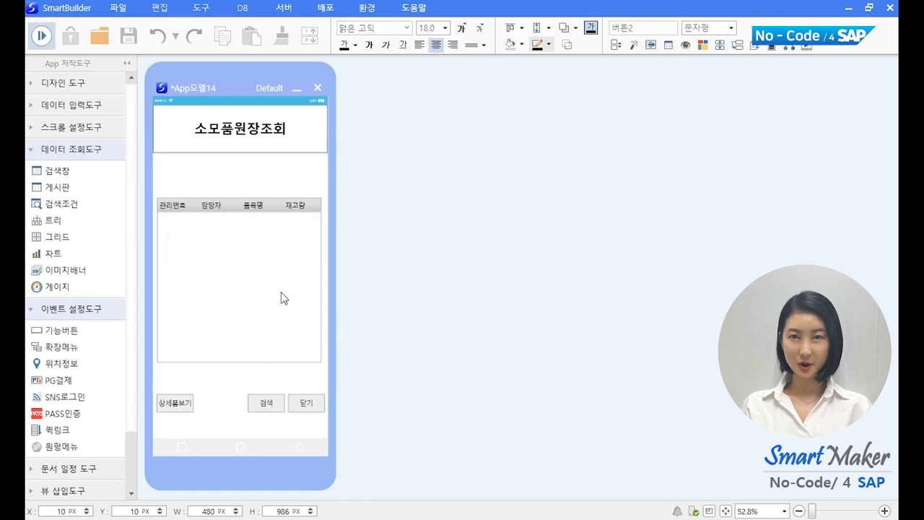
pyautogui.click(265, 404)
pyautogui.scroll(-5, 232, 267)
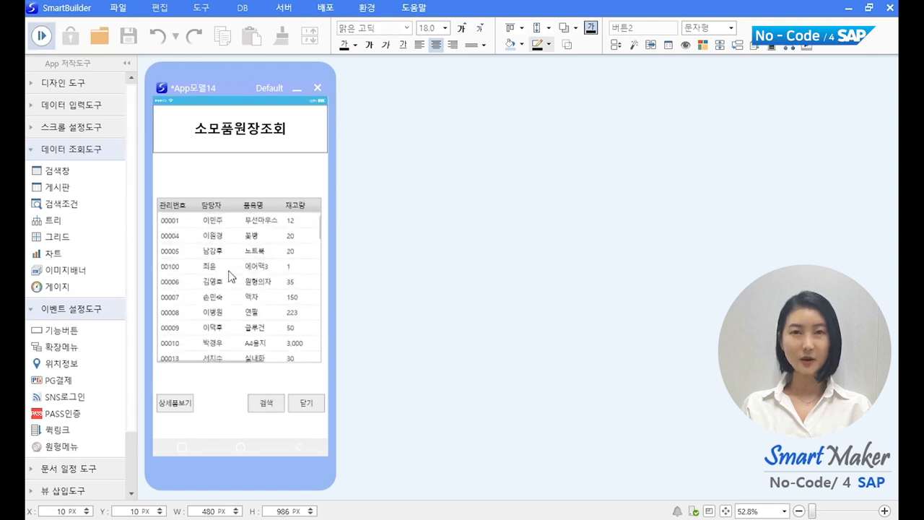
pyautogui.scroll(-3, 235, 276)
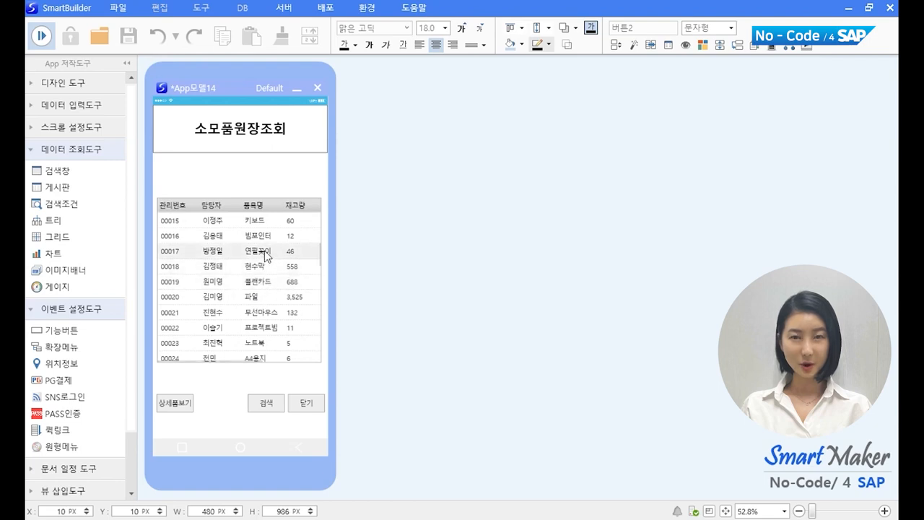
# Step: Open the detail view for rows 00016 and 00023 in turn
pyautogui.click(261, 236)
pyautogui.click(186, 401)
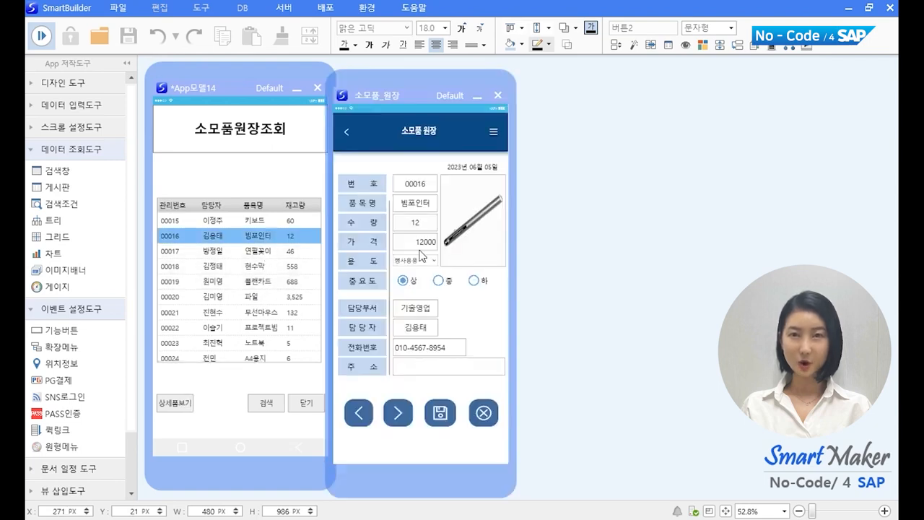
pyautogui.click(500, 96)
pyautogui.click(209, 343)
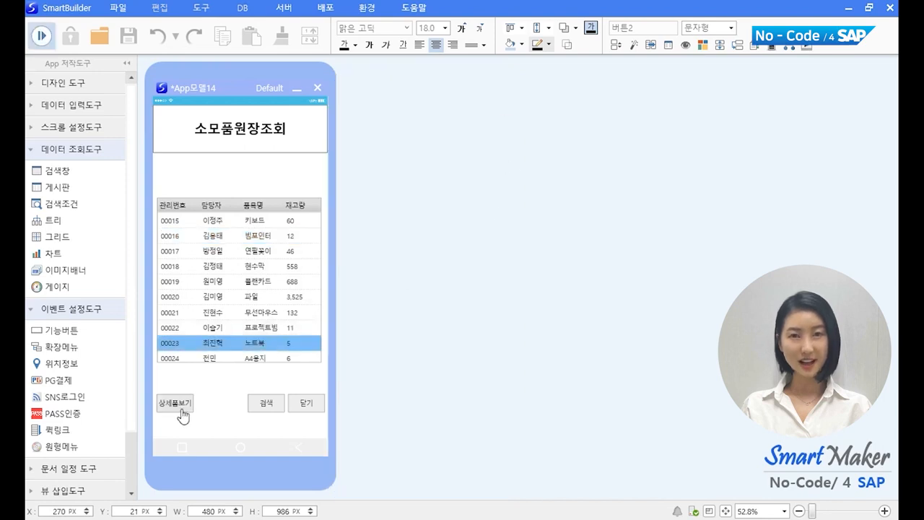
pyautogui.click(173, 402)
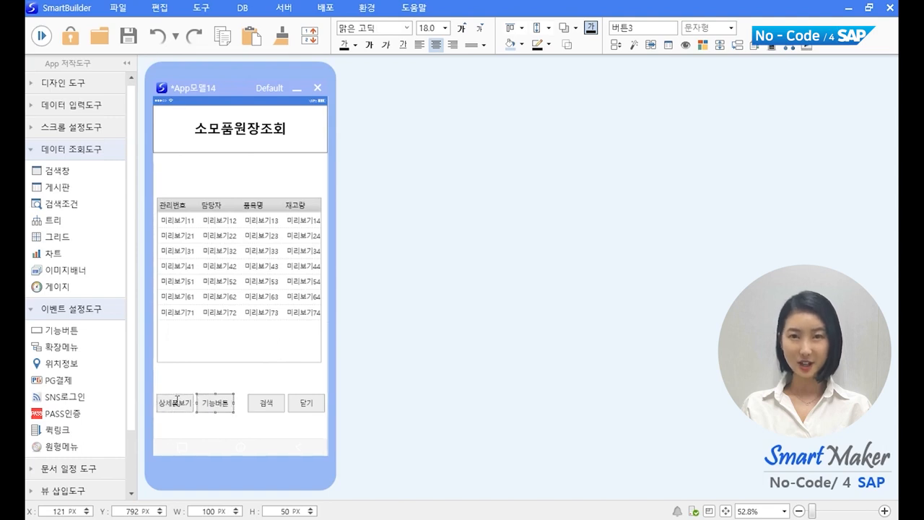
# Step: Set the new button's function to 차트연결
pyautogui.rightClick(218, 401)
pyautogui.click(249, 412)
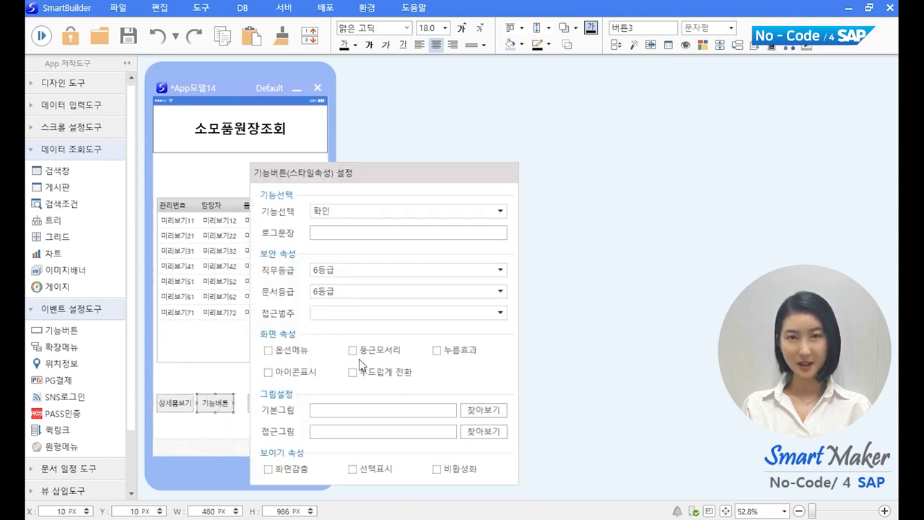
pyautogui.click(493, 207)
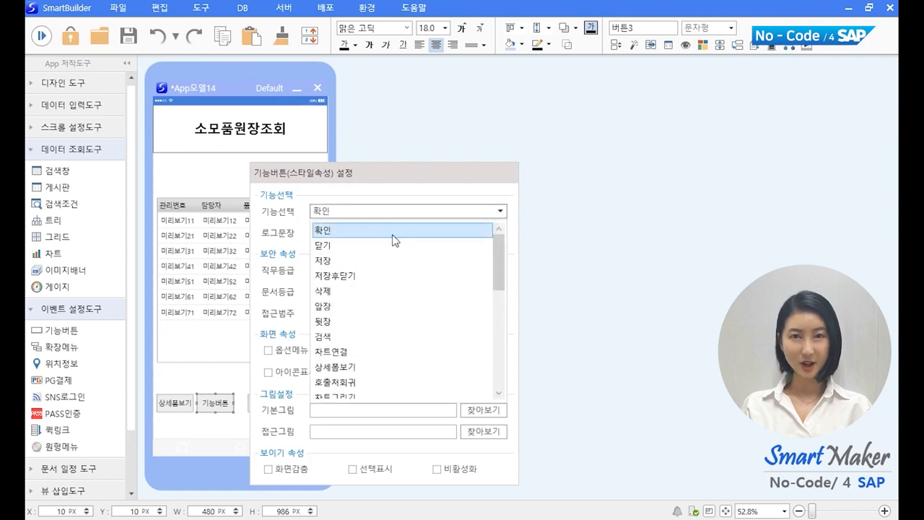
pyautogui.click(373, 351)
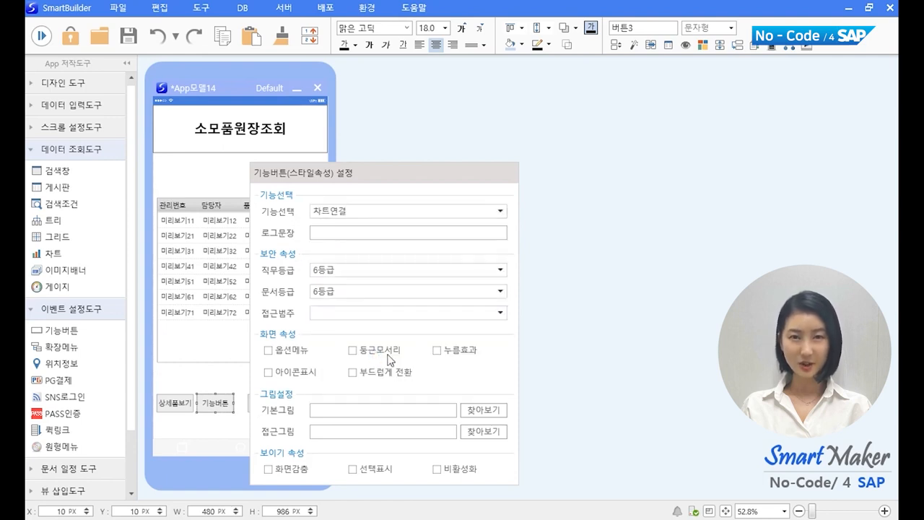
pyautogui.click(558, 286)
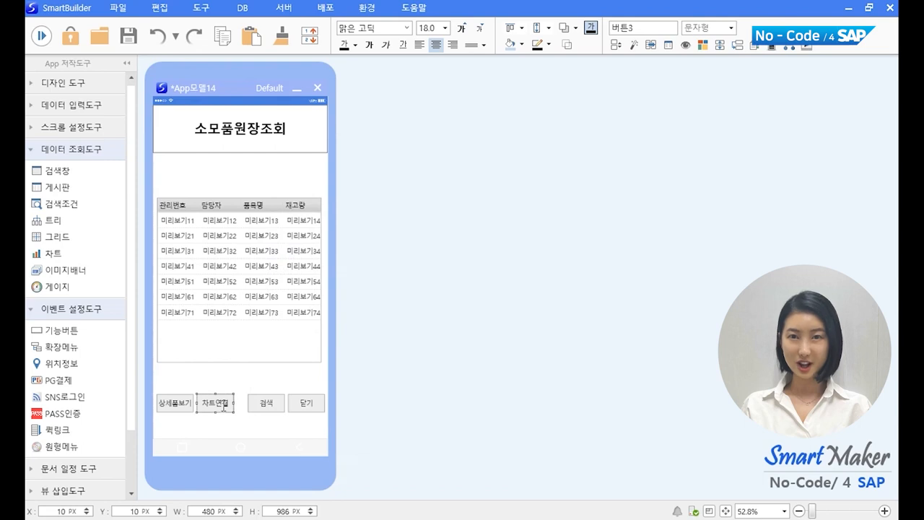
# Step: In 차트항목설정, use 검색창 as the reference atom and add 품목명 as the X-axis item
pyautogui.rightClick(224, 407)
pyautogui.click(304, 434)
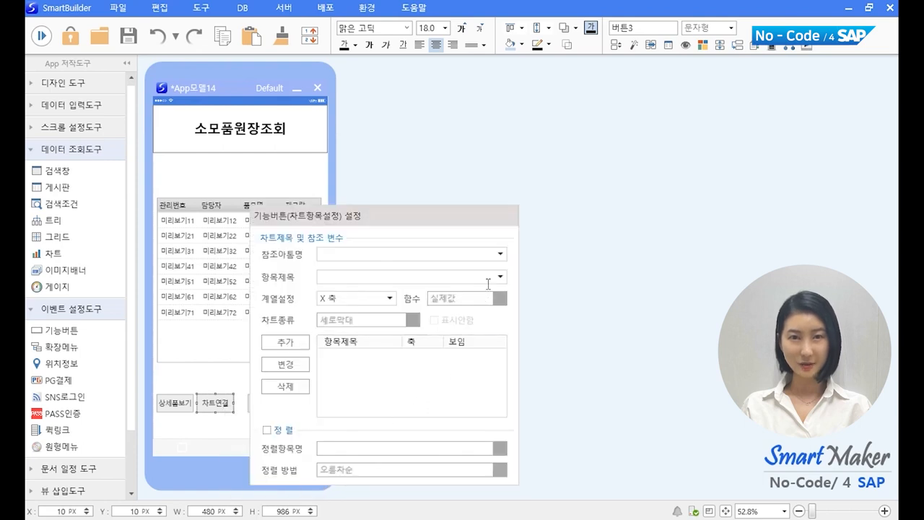
pyautogui.click(501, 254)
pyautogui.click(410, 276)
pyautogui.click(501, 275)
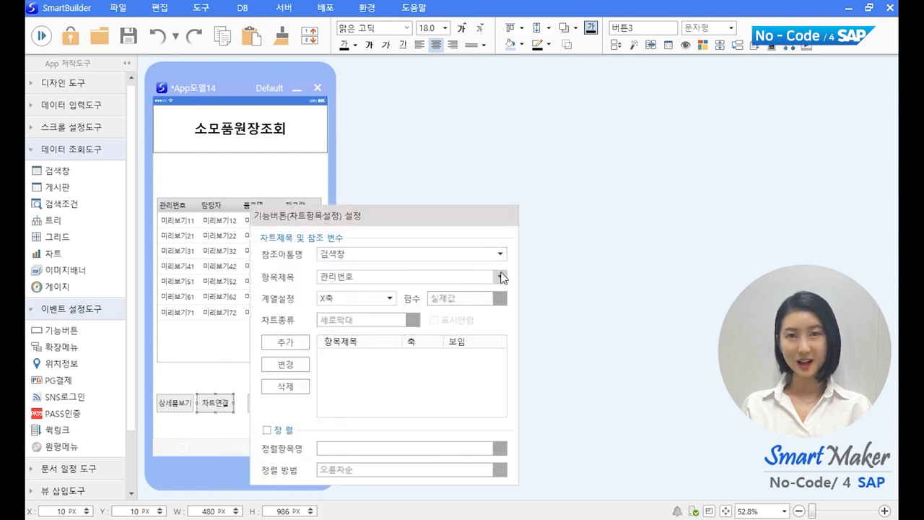
pyautogui.click(502, 276)
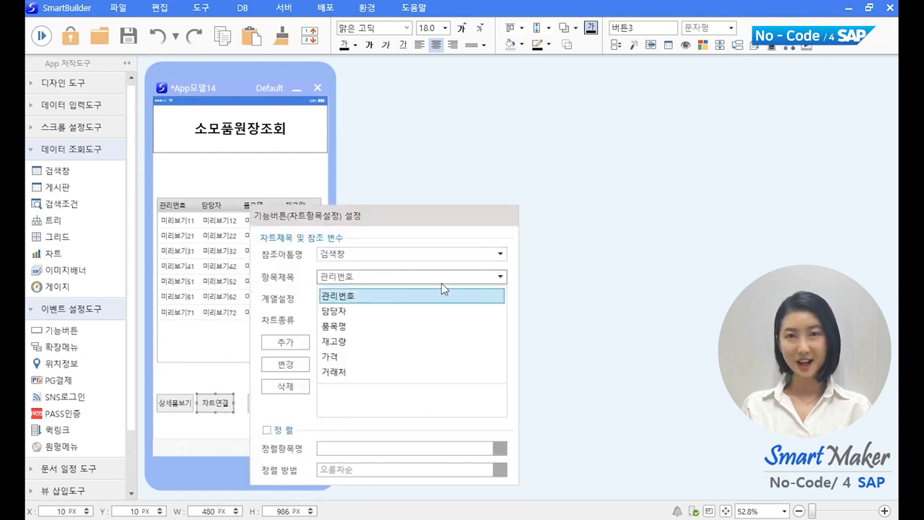
pyautogui.click(372, 326)
pyautogui.click(283, 343)
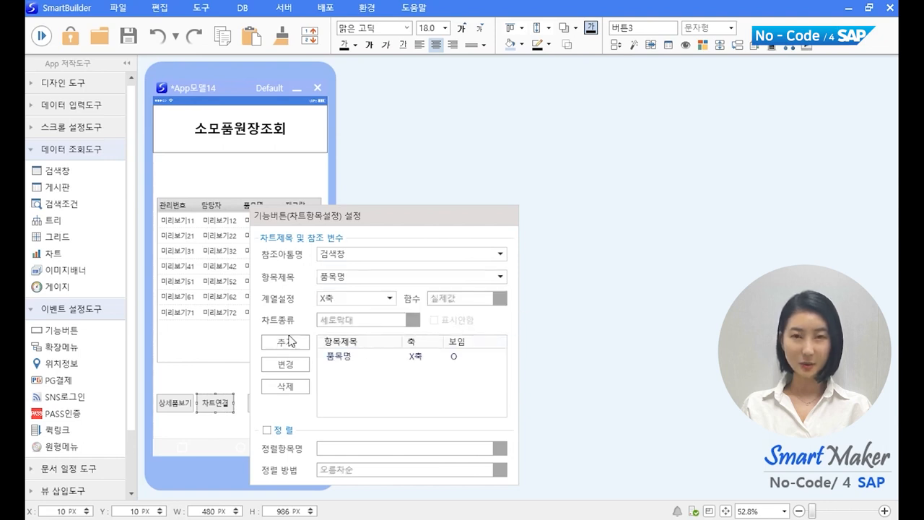
# Step: Add 재고량 as the chart's Y-axis item and close the chart settings
pyautogui.click(389, 298)
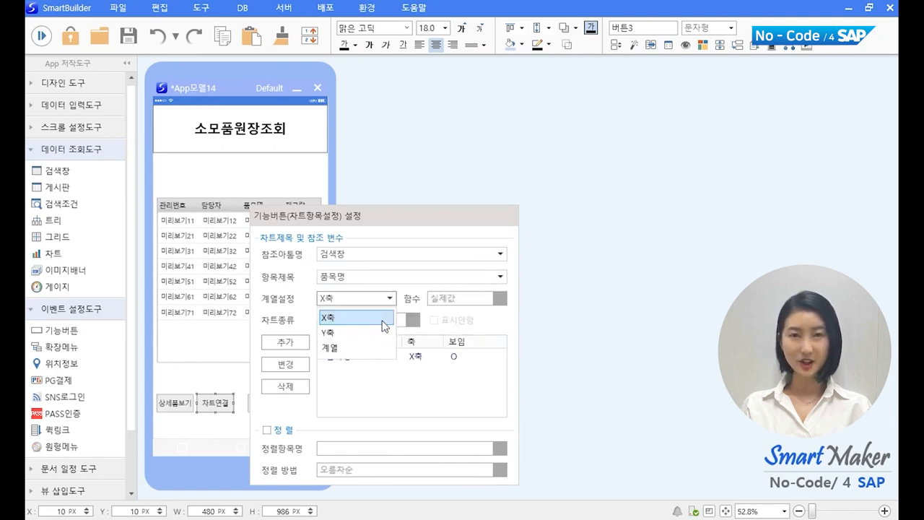
pyautogui.click(357, 324)
pyautogui.click(506, 277)
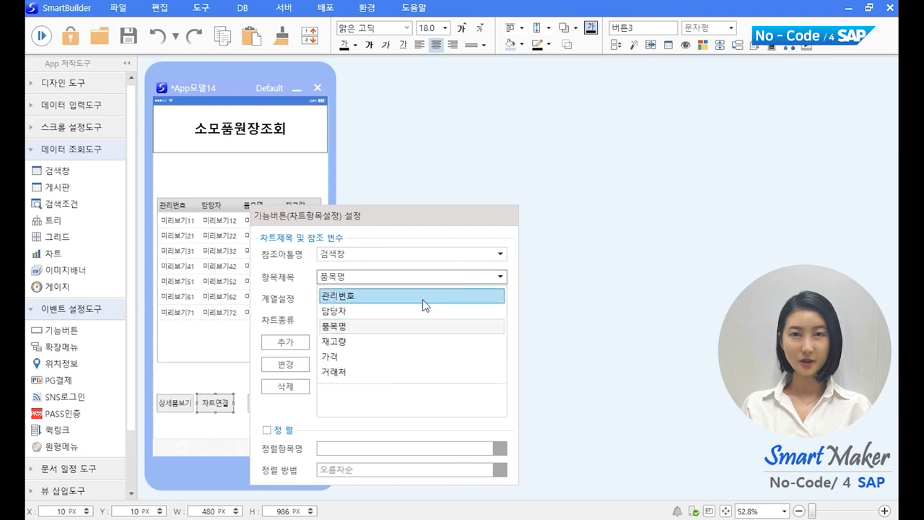
pyautogui.click(391, 342)
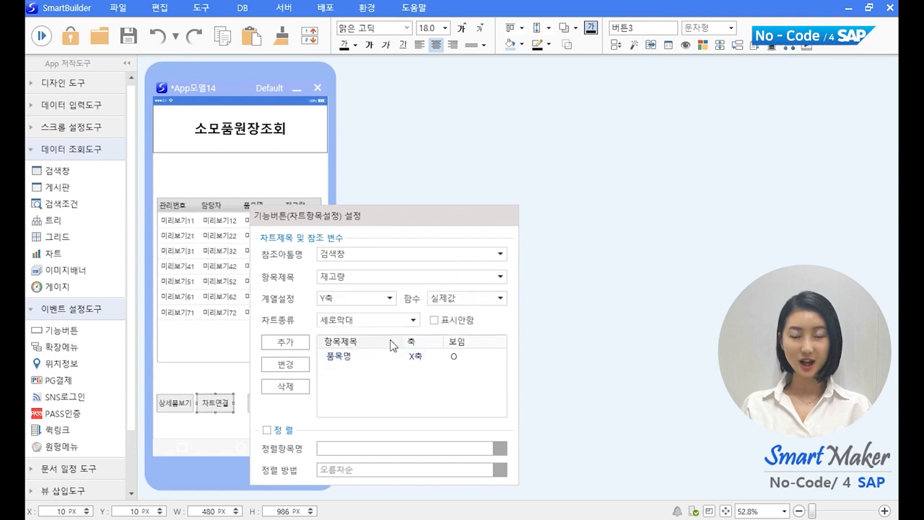
pyautogui.click(296, 345)
pyautogui.click(697, 343)
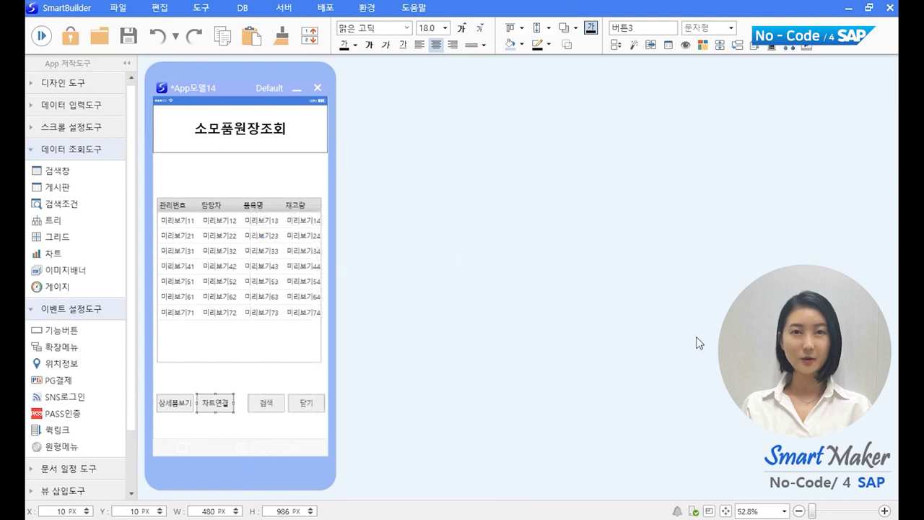
pyautogui.click(274, 184)
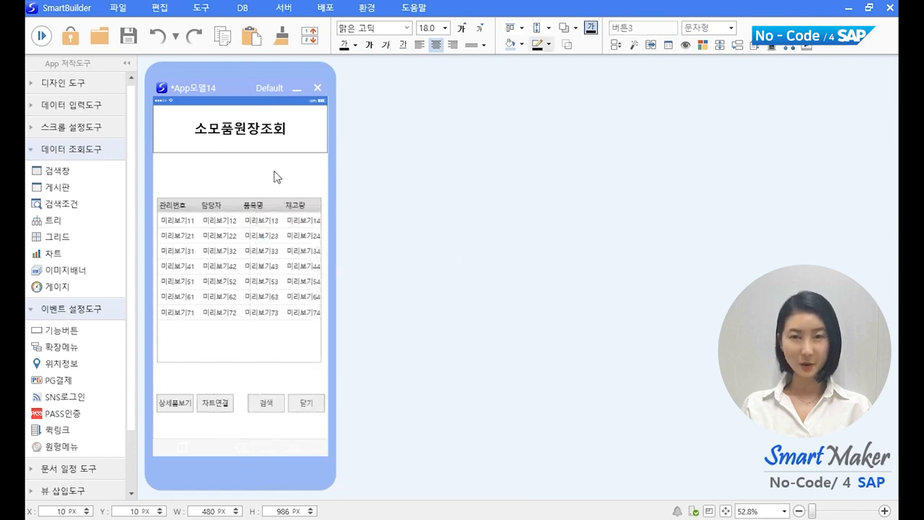
# Step: Start a test run, select row 00004 and open the 재고량 stock chart
pyautogui.click(41, 35)
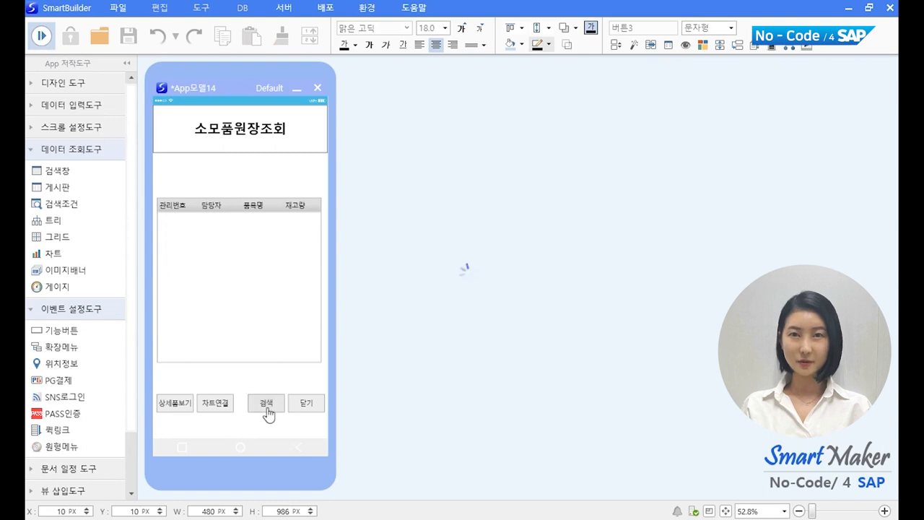
pyautogui.click(228, 252)
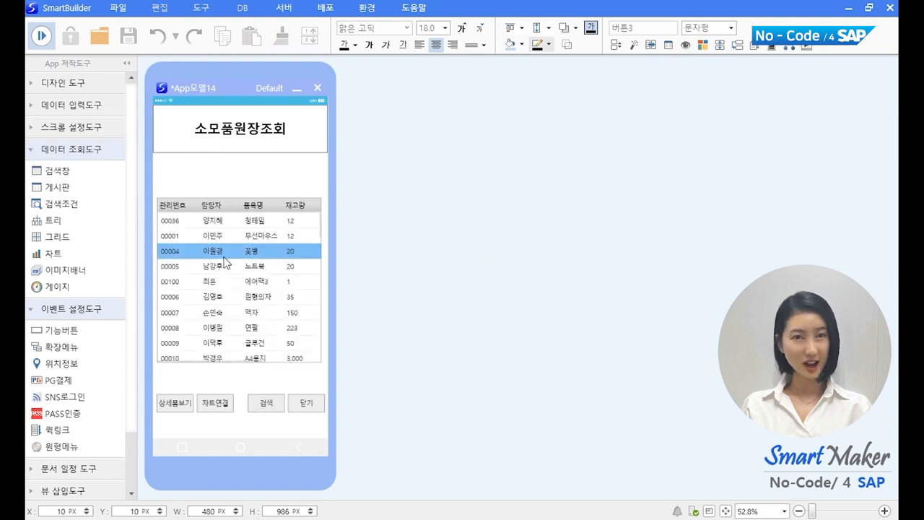
pyautogui.scroll(-2, 226, 260)
pyautogui.scroll(-5, 224, 262)
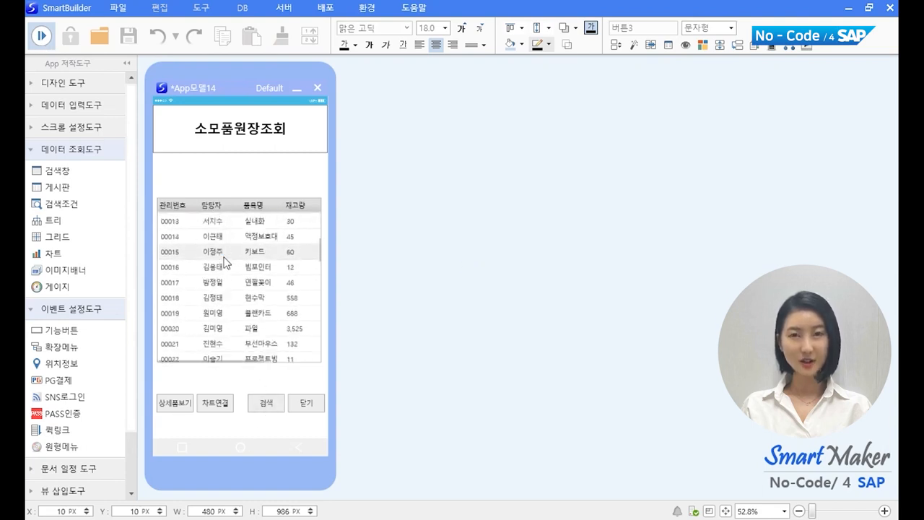
pyautogui.scroll(-2, 226, 262)
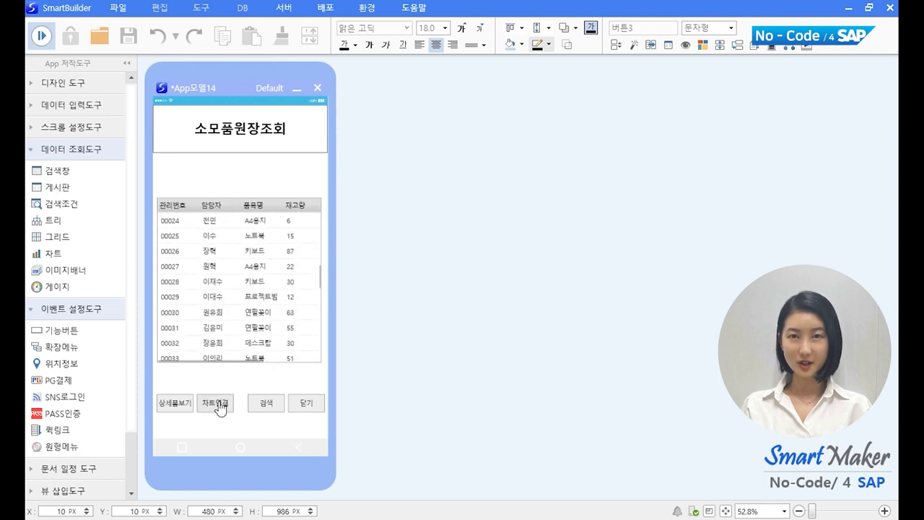
pyautogui.click(218, 403)
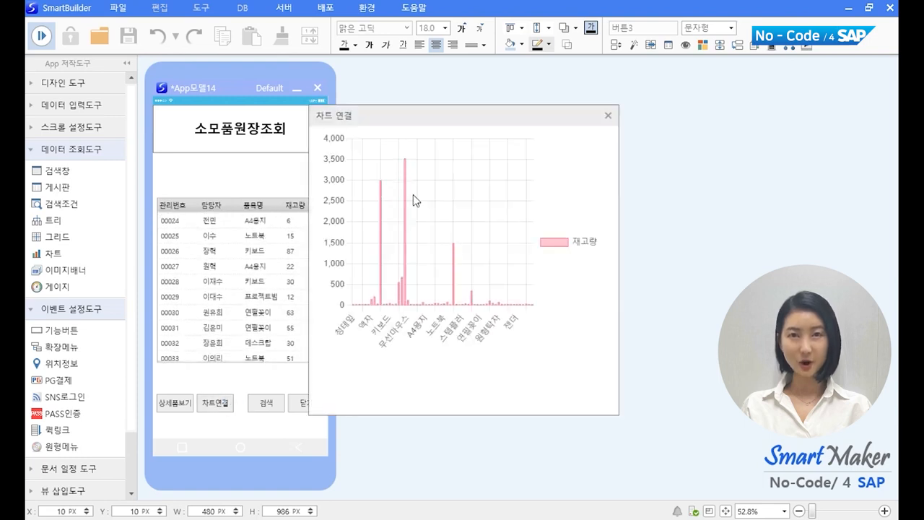
# Step: Read the chart's values, switch it to a line chart, then close the chart window
pyautogui.moveTo(444, 113); pyautogui.dragTo(467, 132)
pyautogui.moveTo(427, 262)
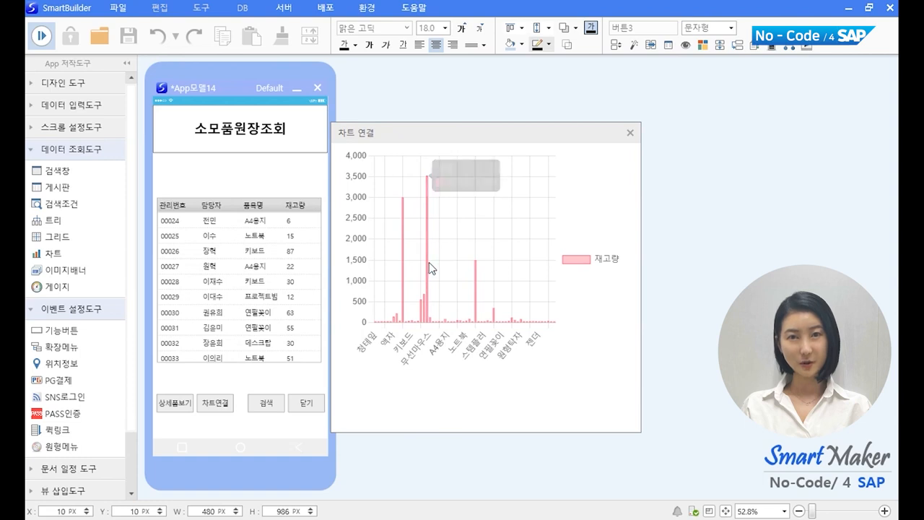
pyautogui.moveTo(431, 317)
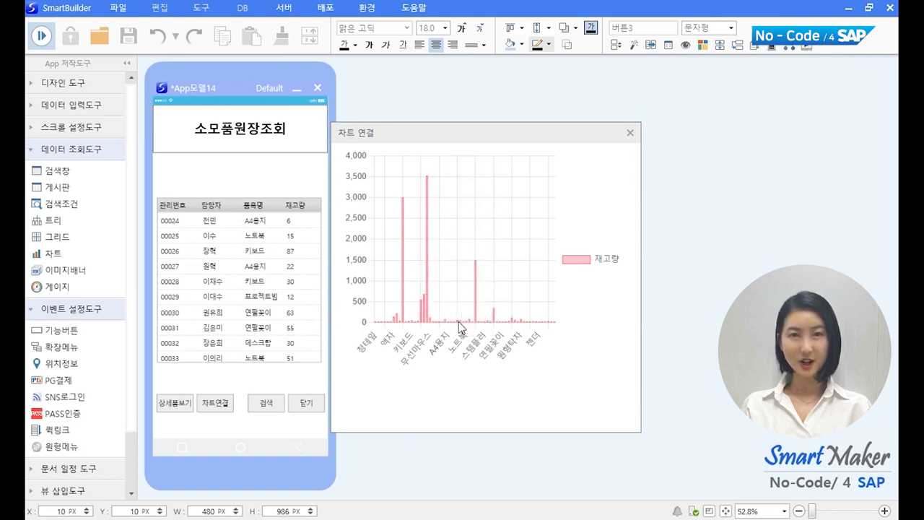
pyautogui.moveTo(460, 328)
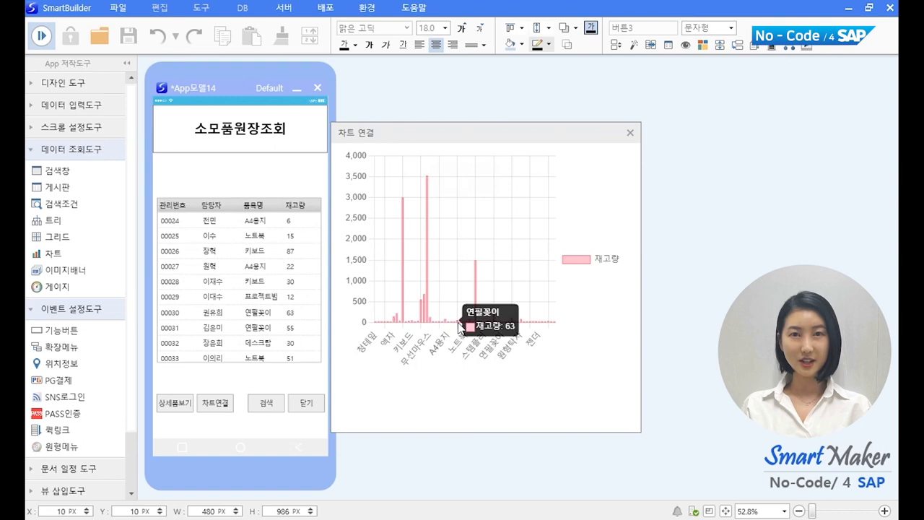
pyautogui.rightClick(517, 239)
pyautogui.moveTo(548, 246)
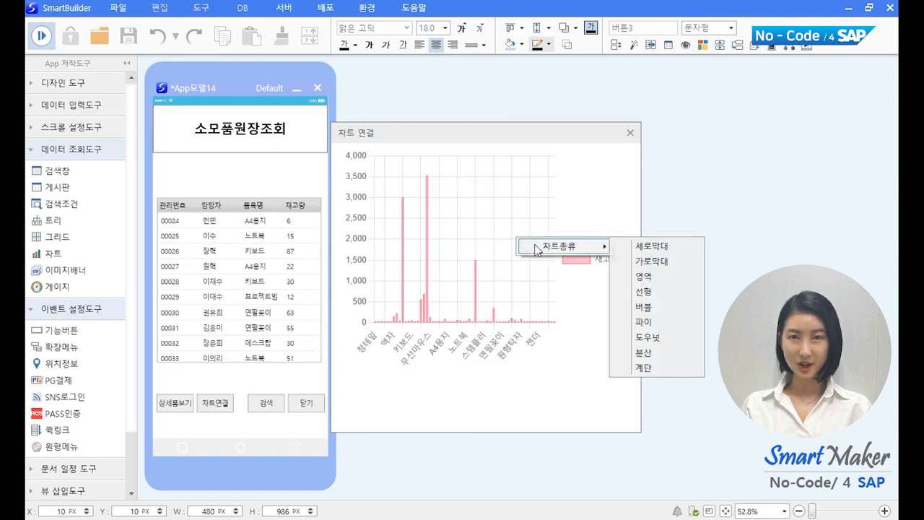
pyautogui.click(660, 292)
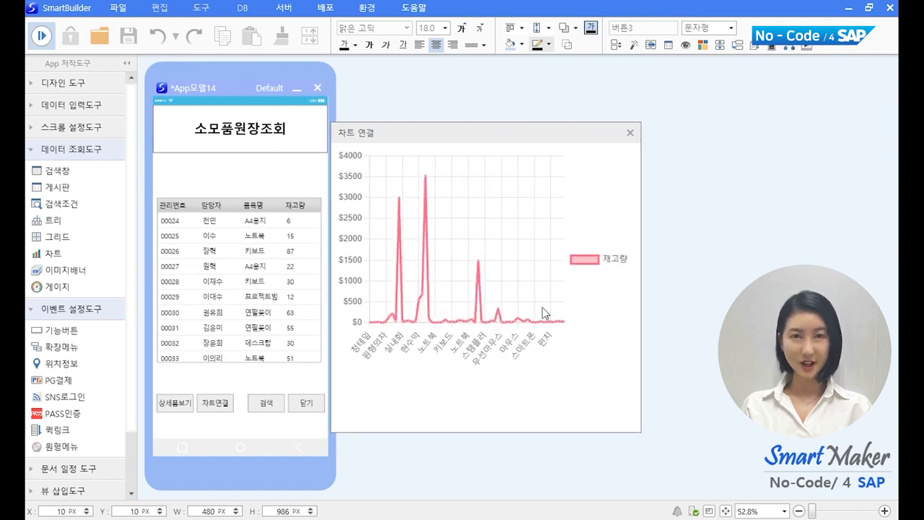
pyautogui.moveTo(506, 323)
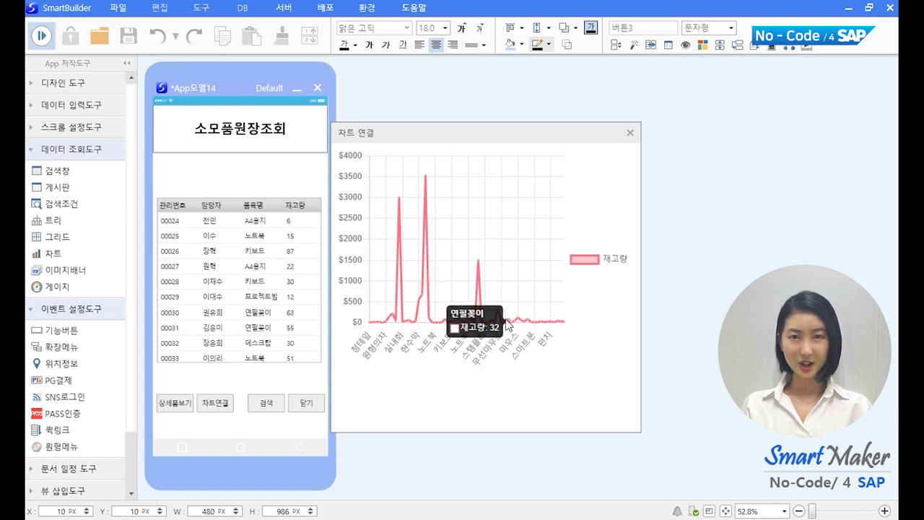
pyautogui.click(628, 134)
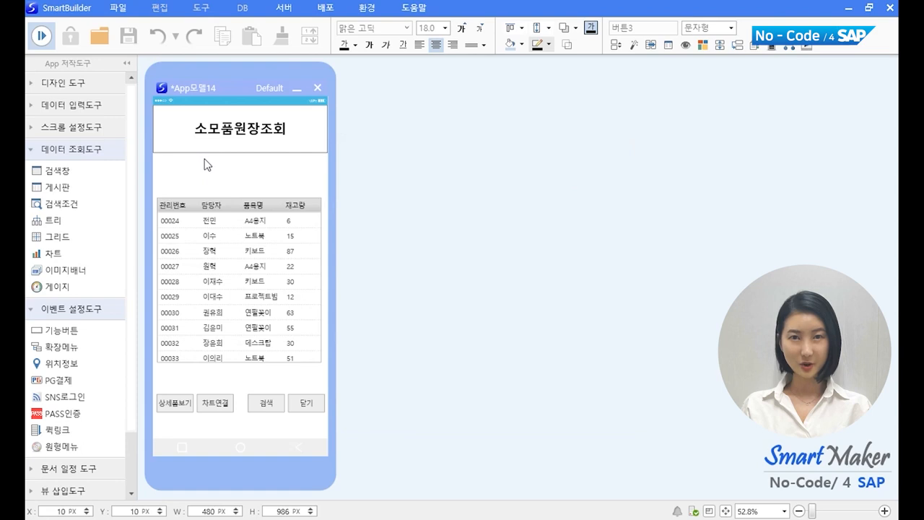
# Step: Toggle the 실행모드전환 button to return from run mode to design mode
pyautogui.click(37, 37)
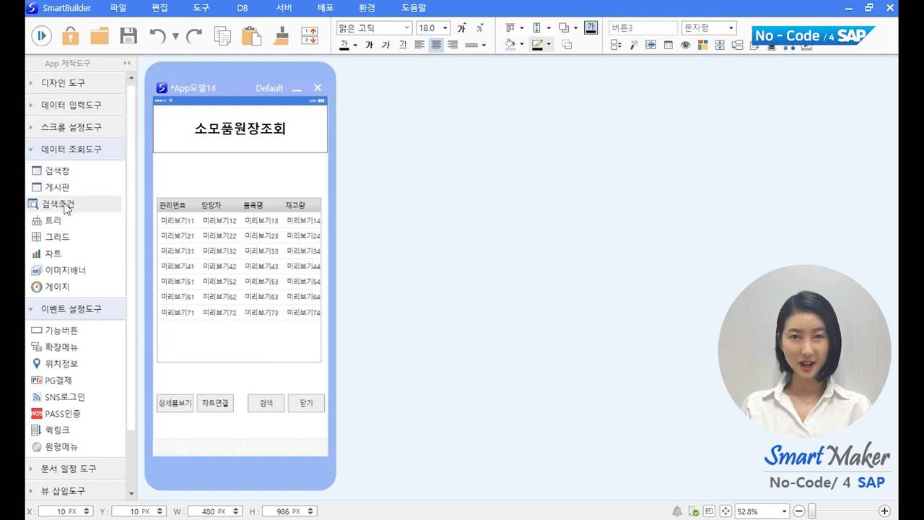
# Step: Place a 검색조건 box above the grid and bind it to the 소모품원장 table
pyautogui.moveTo(62, 204); pyautogui.dragTo(222, 181)
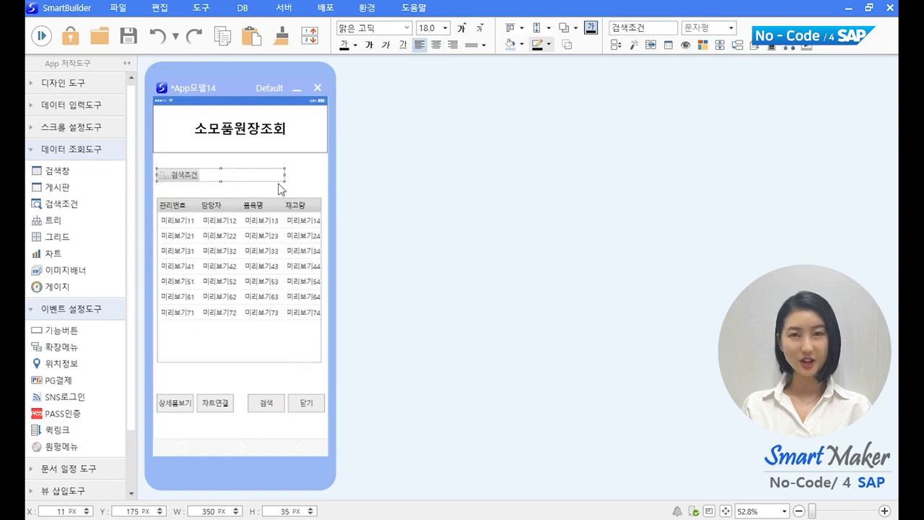
pyautogui.rightClick(264, 179)
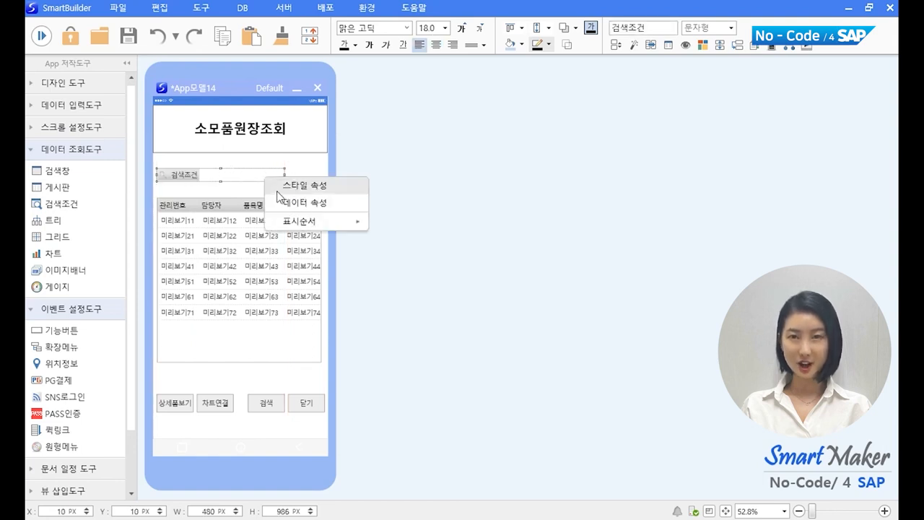
pyautogui.click(278, 198)
pyautogui.moveTo(435, 213); pyautogui.dragTo(504, 177)
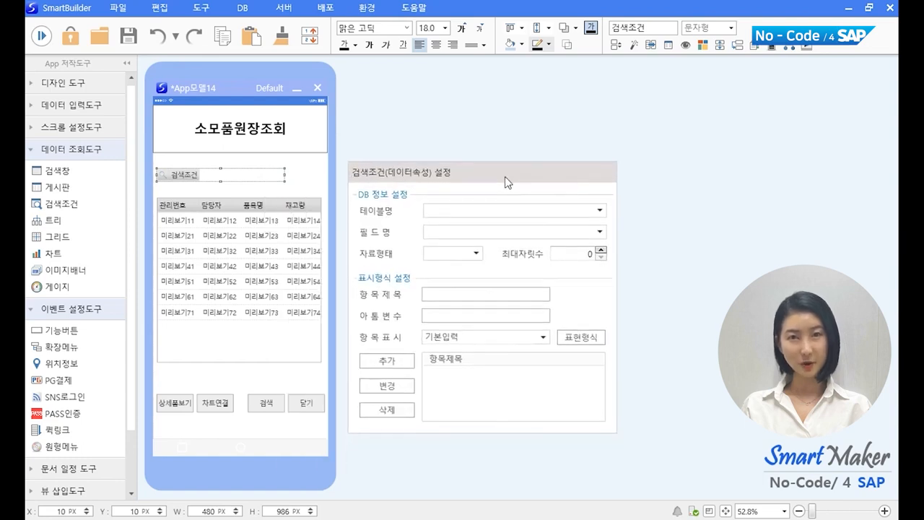
pyautogui.click(601, 210)
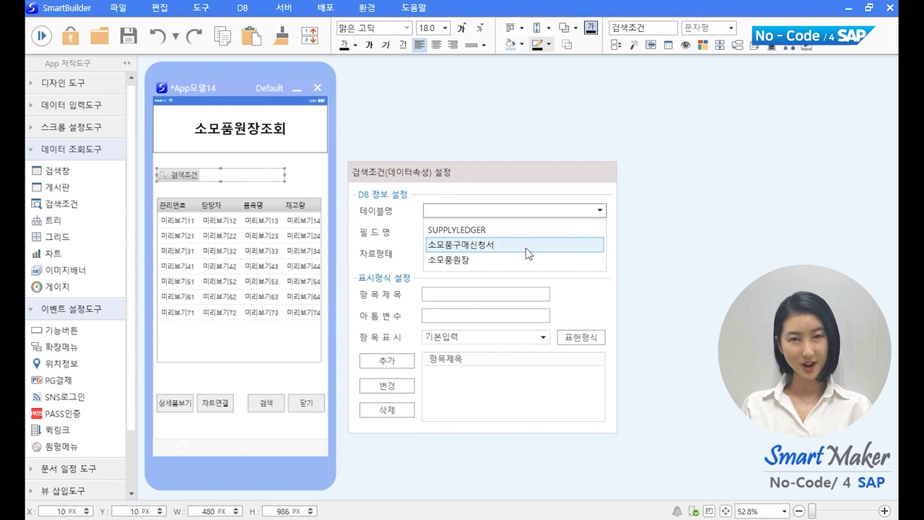
pyautogui.click(525, 259)
# Step: Add 품목명 and 재고량 as search fields, then close the data settings
pyautogui.click(600, 232)
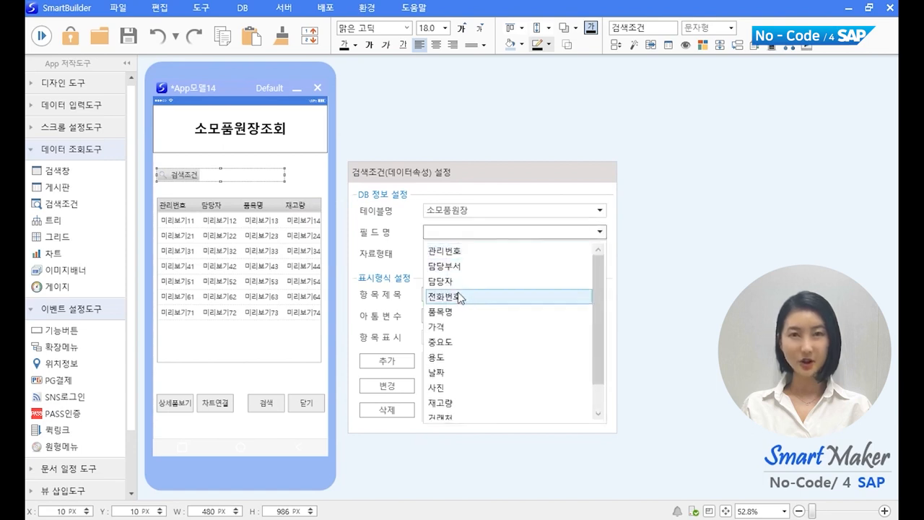
pyautogui.click(442, 311)
pyautogui.click(387, 361)
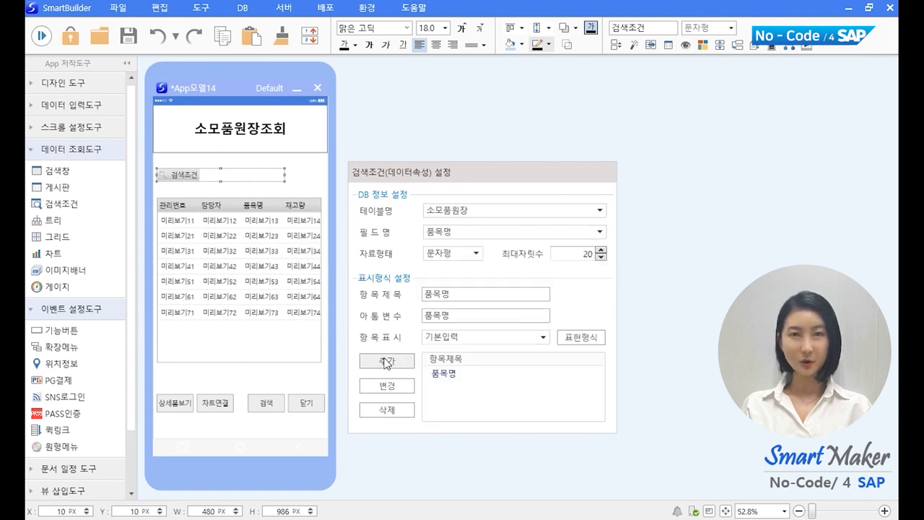
pyautogui.click(597, 233)
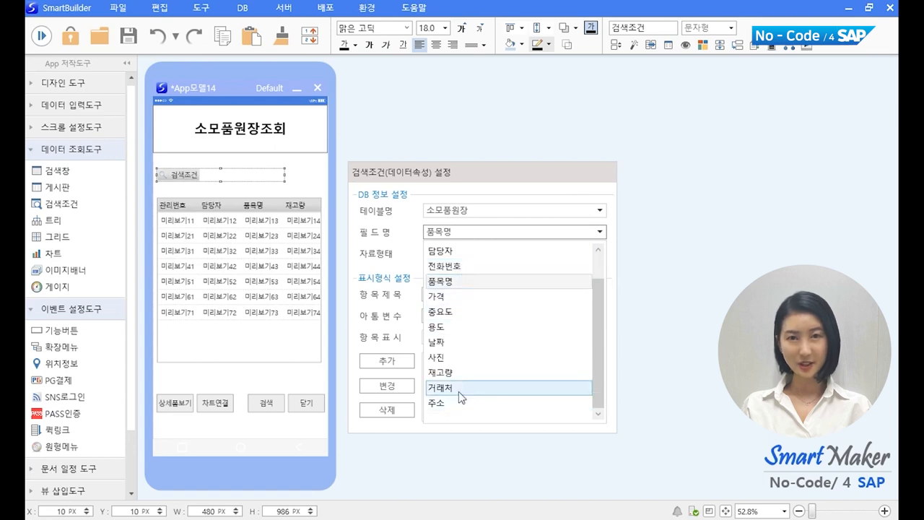
pyautogui.click(458, 372)
pyautogui.click(399, 363)
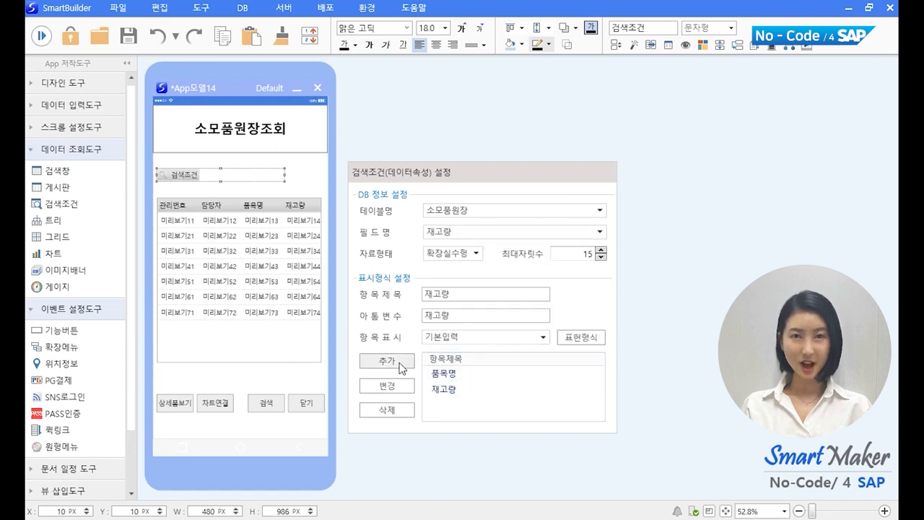
pyautogui.click(646, 266)
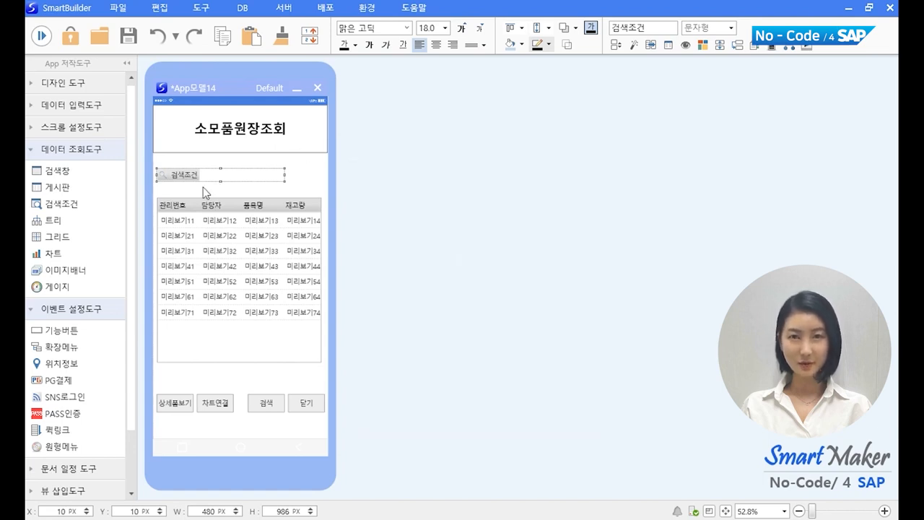
# Step: Run the app, load all rows, and search for 품목명 containing '노'
pyautogui.click(41, 35)
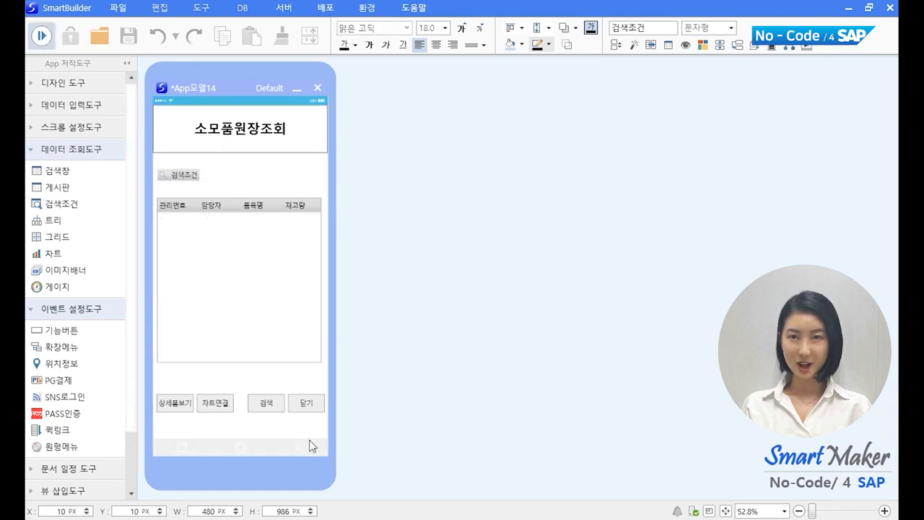
pyautogui.click(266, 404)
pyautogui.click(181, 174)
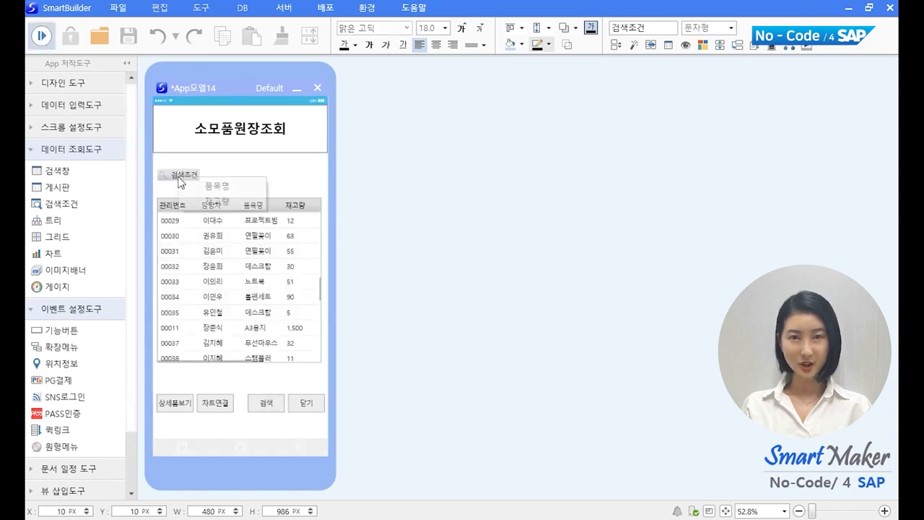
pyautogui.click(189, 186)
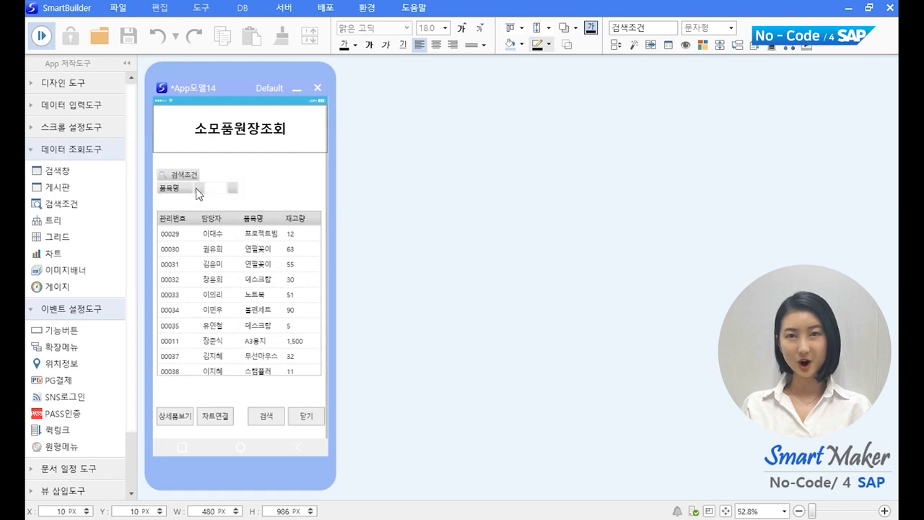
pyautogui.click(202, 192)
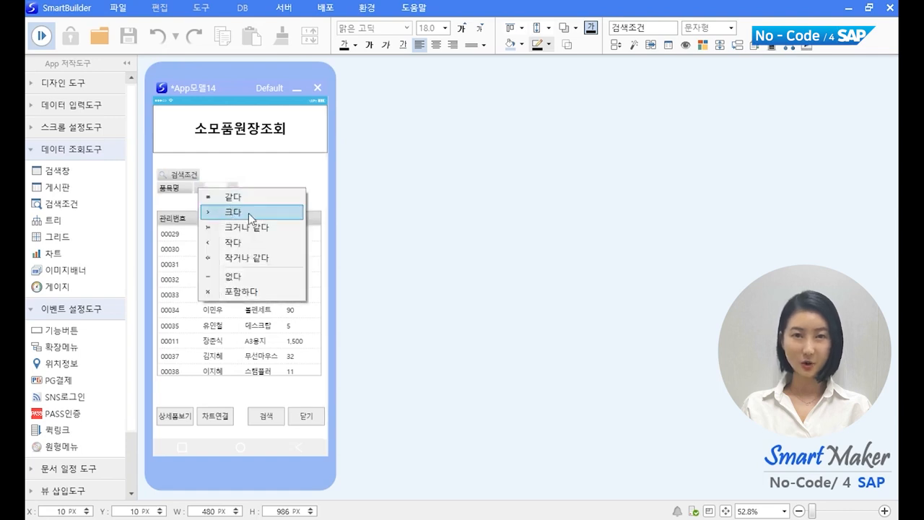
pyautogui.click(274, 292)
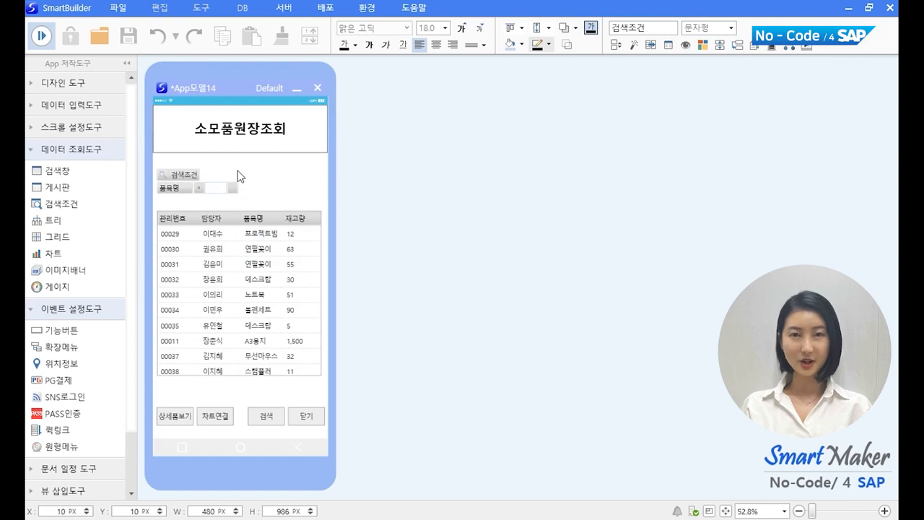
pyautogui.write('노')
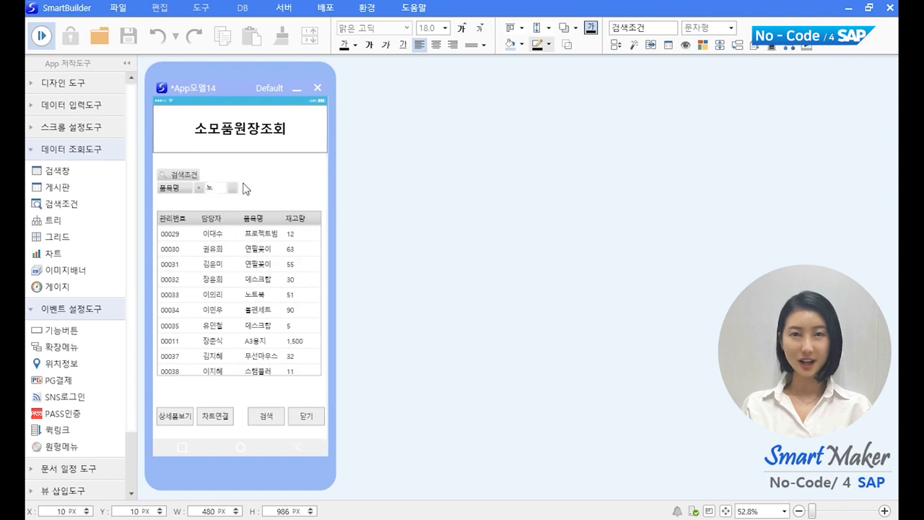
pyautogui.click(269, 417)
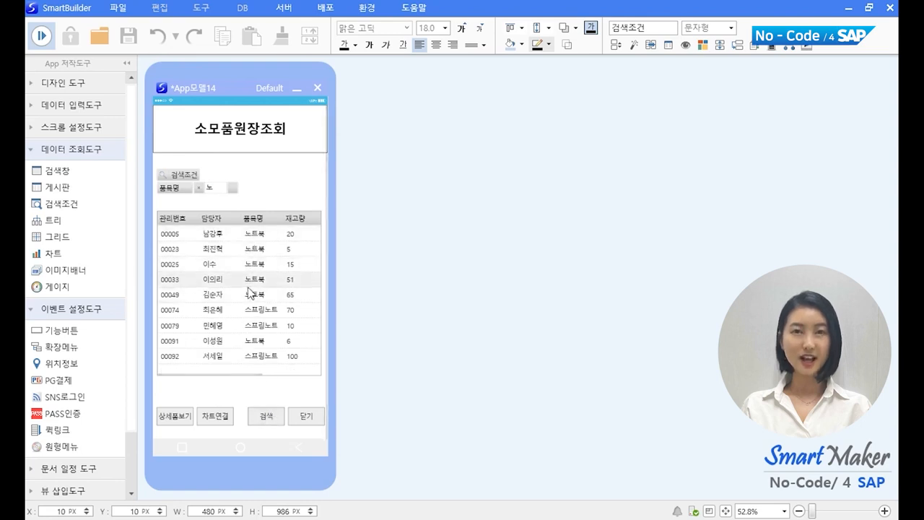
# Step: Add a 재고량 condition of 50 and search again, narrowing the list to five rows
pyautogui.click(191, 176)
pyautogui.click(209, 200)
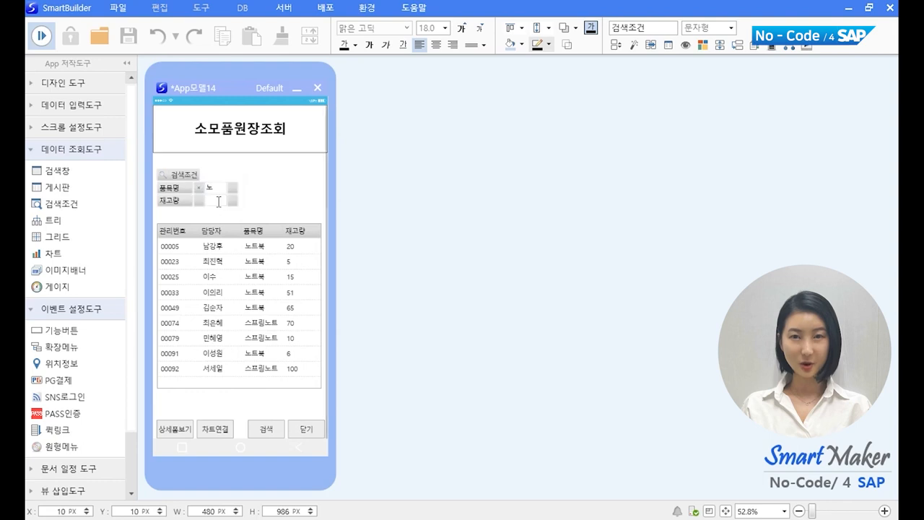
pyautogui.click(199, 201)
pyautogui.click(216, 241)
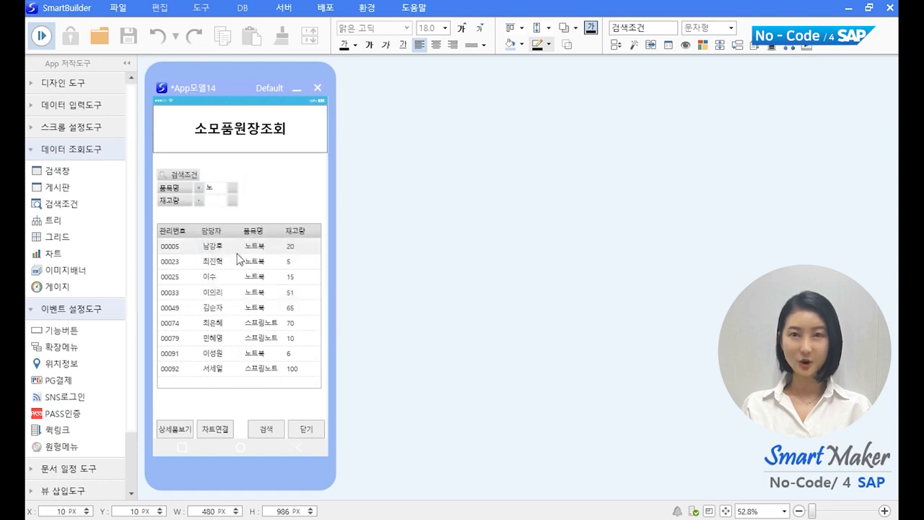
pyautogui.write('50')
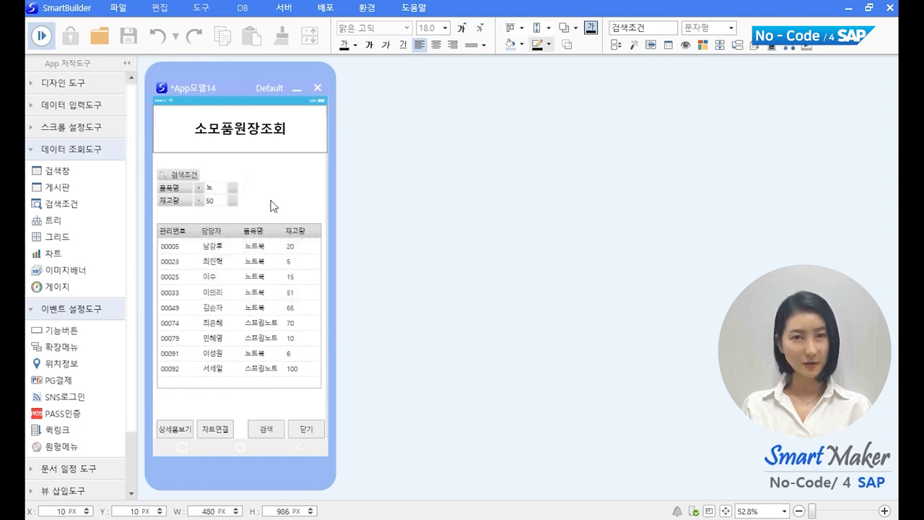
pyautogui.click(258, 430)
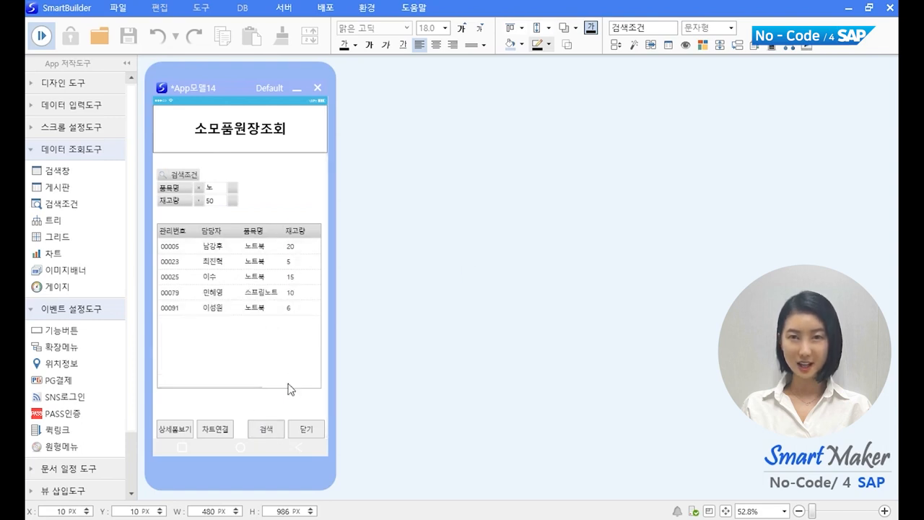
pyautogui.moveTo(287, 387); pyautogui.dragTo(194, 392)
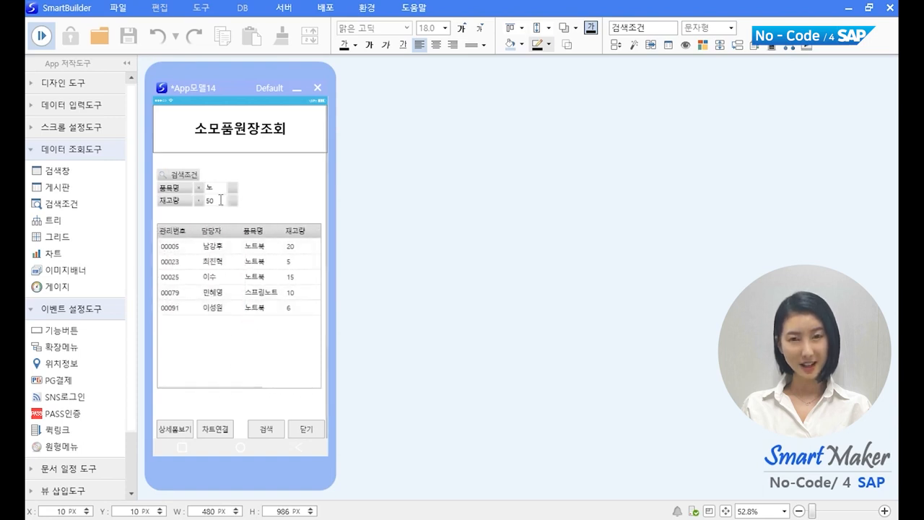
# Step: Back in design mode, set 조회_메인.png as the stretched background and delete the old title label
pyautogui.click(41, 37)
pyautogui.doubleClick(301, 165)
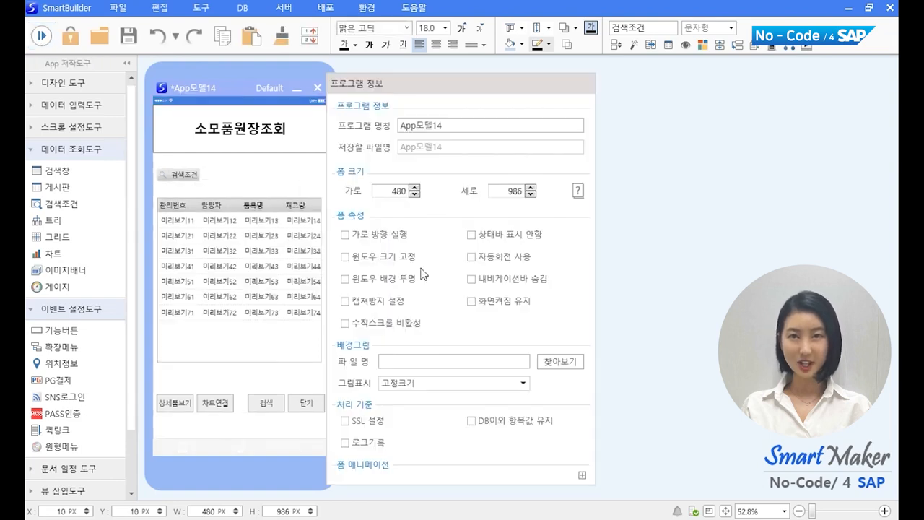
pyautogui.click(577, 362)
pyautogui.scroll(-1, 724, 202)
pyautogui.doubleClick(643, 334)
pyautogui.click(522, 385)
pyautogui.click(477, 413)
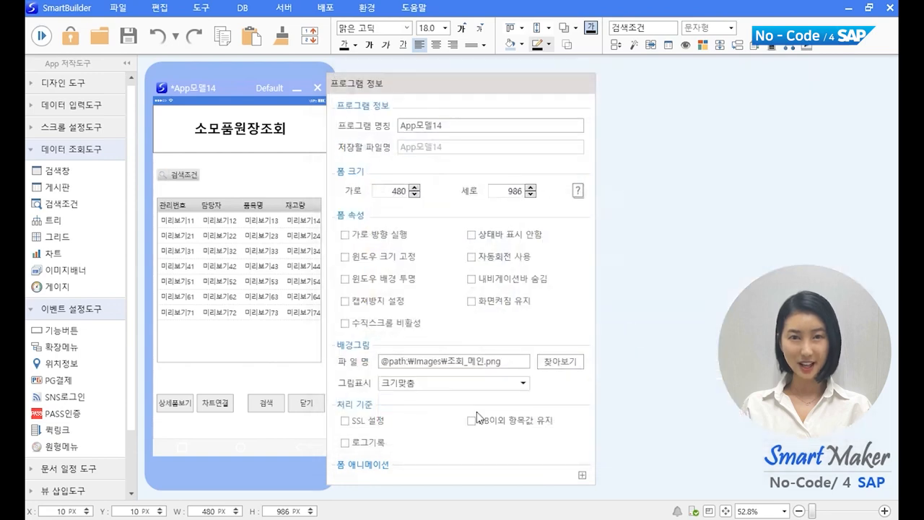
pyautogui.press('Return')
pyautogui.click(288, 151)
pyautogui.press('Delete')
# Step: Give the 검색 button the 검색.png icon image
pyautogui.click(272, 404)
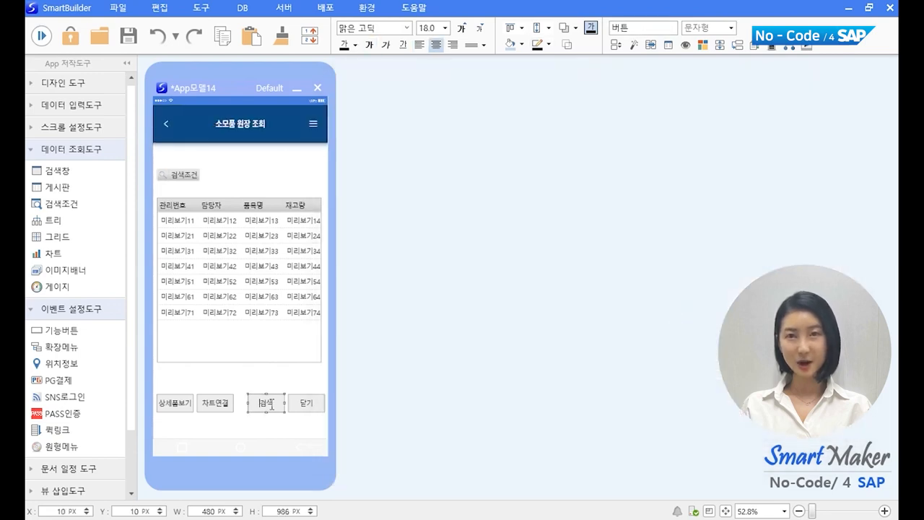
pyautogui.doubleClick(272, 404)
pyautogui.click(522, 410)
pyautogui.doubleClick(595, 287)
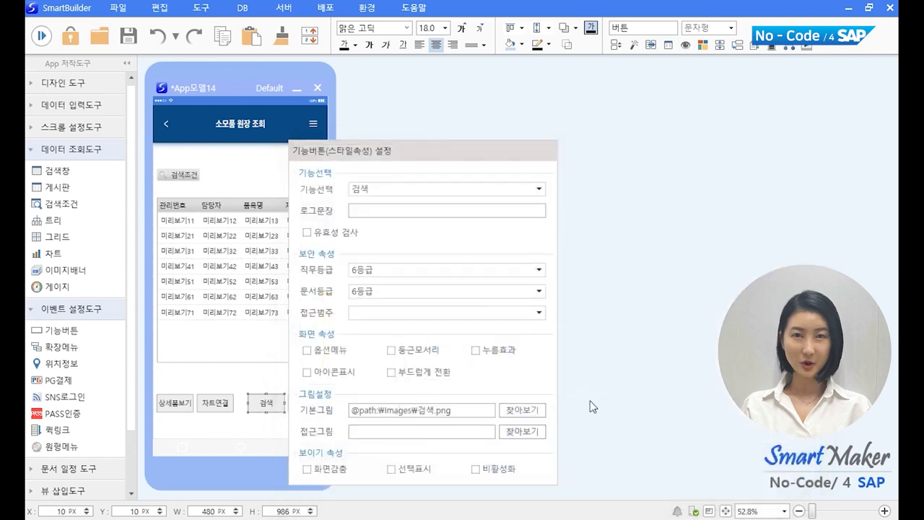
pyautogui.press('Return')
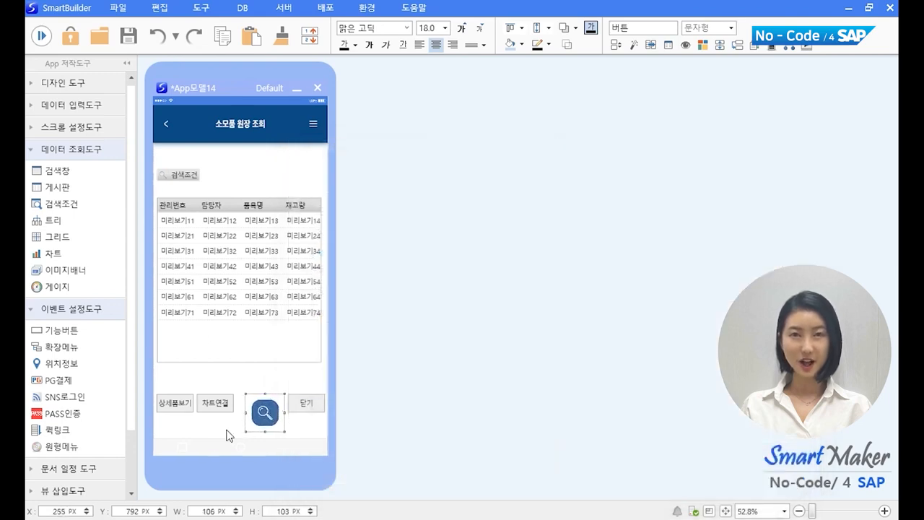
# Step: Give the 닫기 button the close icon image via its style settings
pyautogui.click(305, 403)
pyautogui.rightClick(303, 404)
pyautogui.click(347, 417)
pyautogui.click(591, 408)
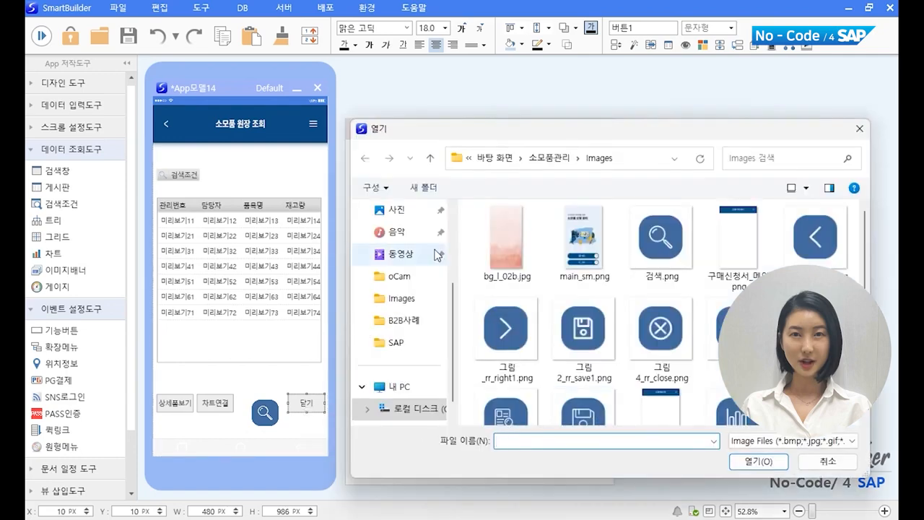
pyautogui.doubleClick(713, 338)
pyautogui.press('Return')
# Step: Give the 차트연결 button the 차트.png icon image
pyautogui.rightClick(204, 404)
pyautogui.click(257, 412)
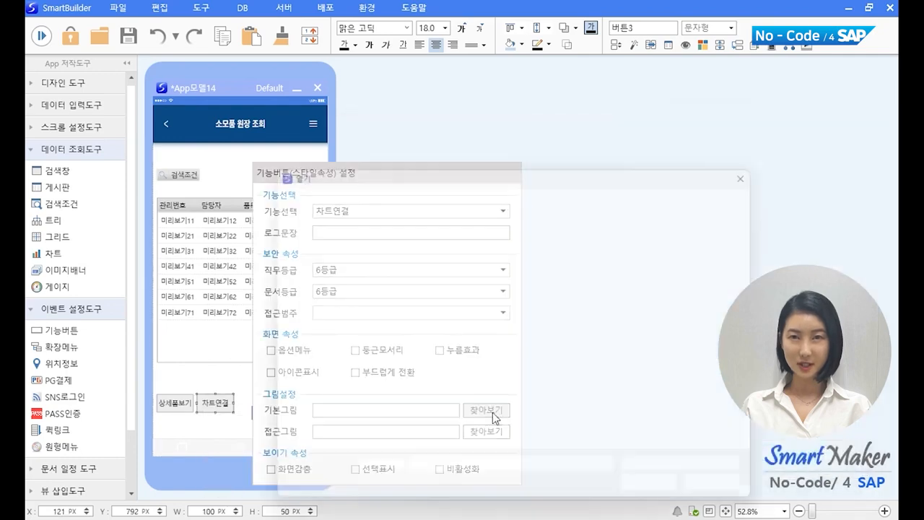
pyautogui.click(492, 411)
pyautogui.scroll(-1, 577, 353)
pyautogui.doubleClick(646, 415)
pyautogui.press('Return')
# Step: Give the 상세품보기 button the 자세히.png icon image
pyautogui.doubleClick(175, 402)
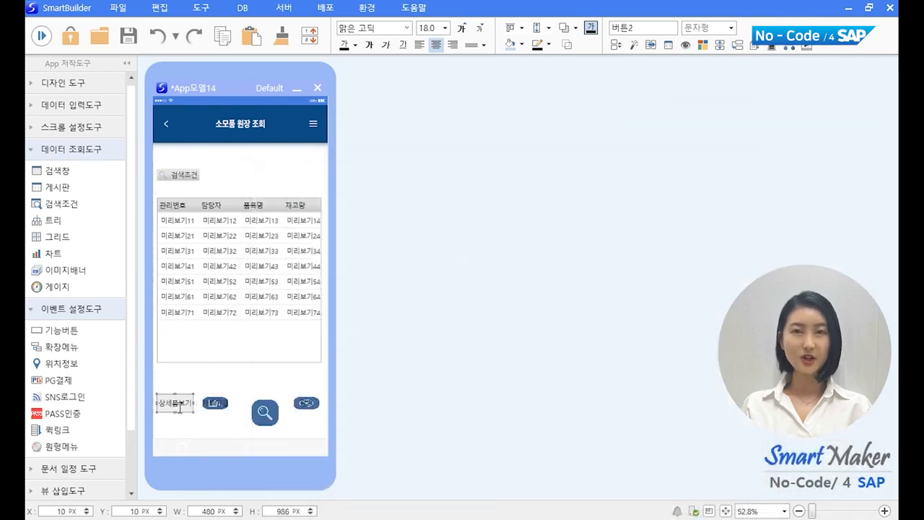
pyautogui.click(438, 411)
pyautogui.scroll(-1, 360, 409)
pyautogui.doubleClick(360, 390)
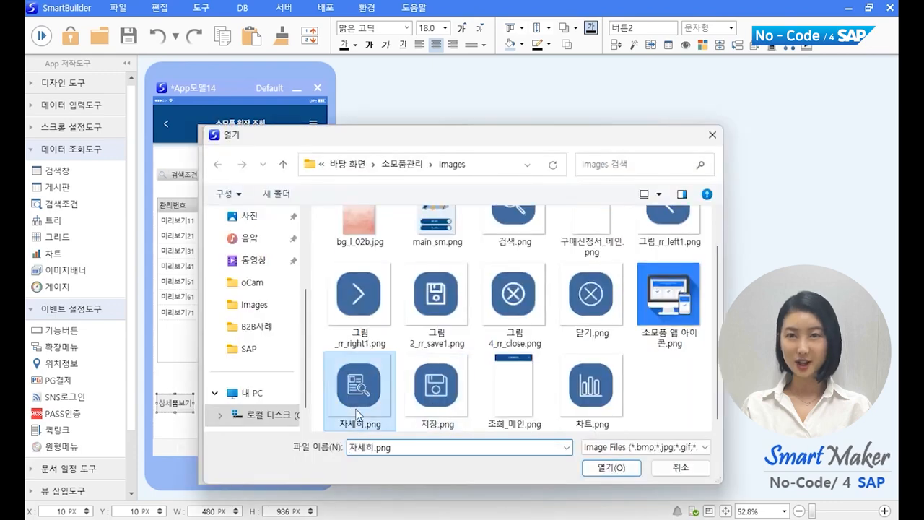
pyautogui.press('Return')
# Step: Select all four bottom buttons, make them the same size and align them
pyautogui.keyDown('shift'); pyautogui.click(312, 405); pyautogui.keyUp('shift')
pyautogui.keyDown('shift'); pyautogui.click(276, 414); pyautogui.keyUp('shift')
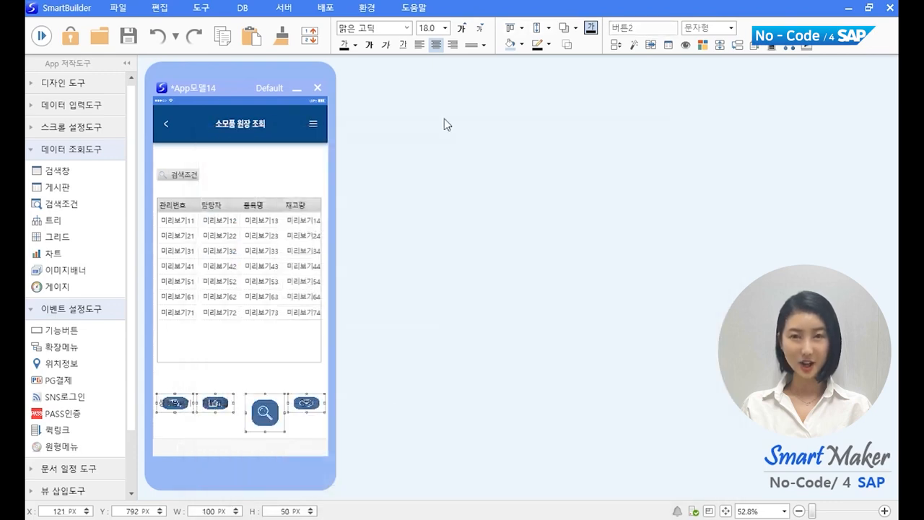
pyautogui.click(548, 29)
pyautogui.click(538, 76)
pyautogui.click(521, 28)
pyautogui.click(521, 76)
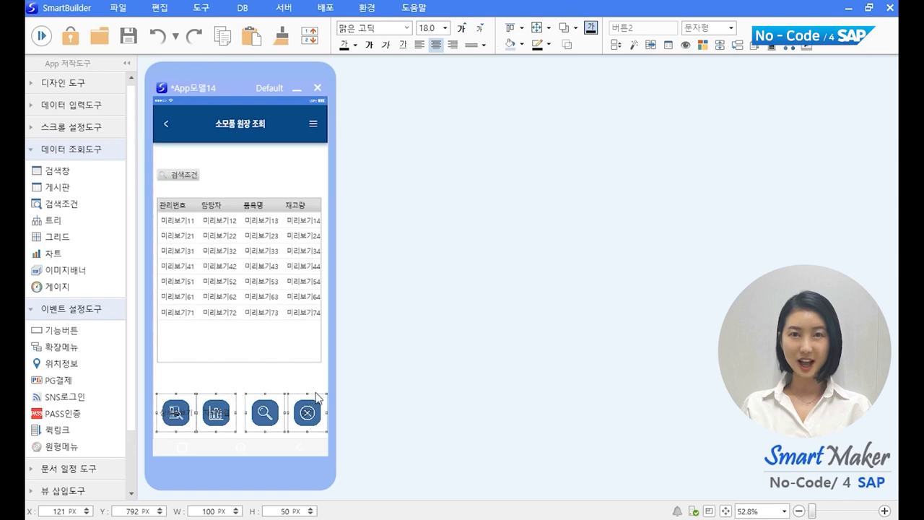
# Step: Check the bottom buttons one by one, ending on the close icon button
pyautogui.click(313, 390)
pyautogui.click(186, 410)
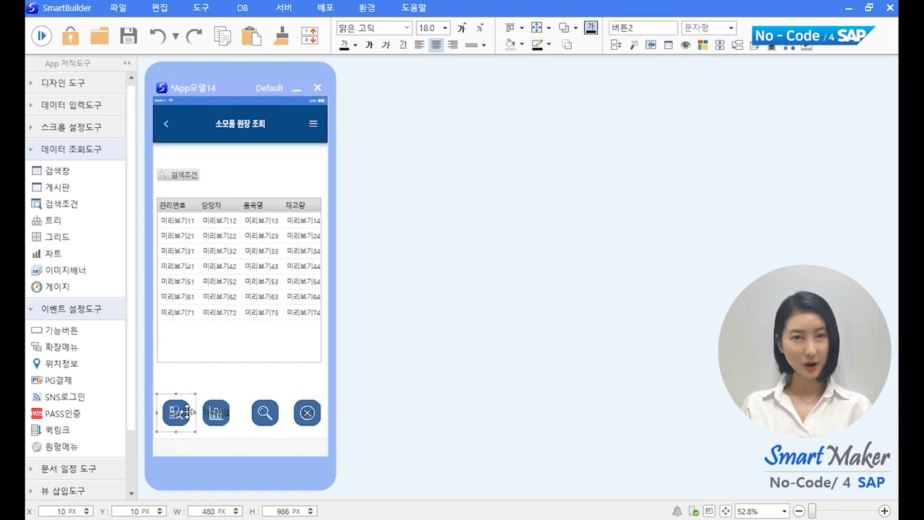
pyautogui.press('Tab')
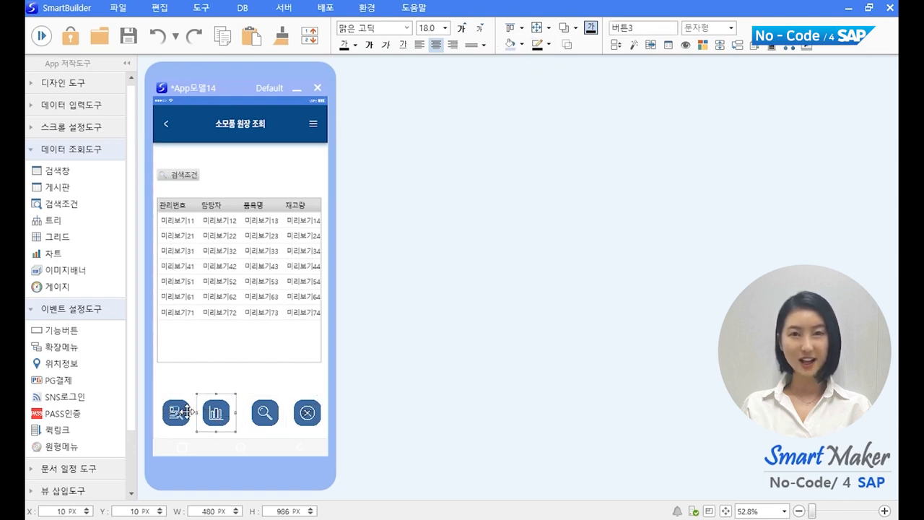
pyautogui.press('Tab')
pyautogui.press('Tab')
pyautogui.click(307, 412)
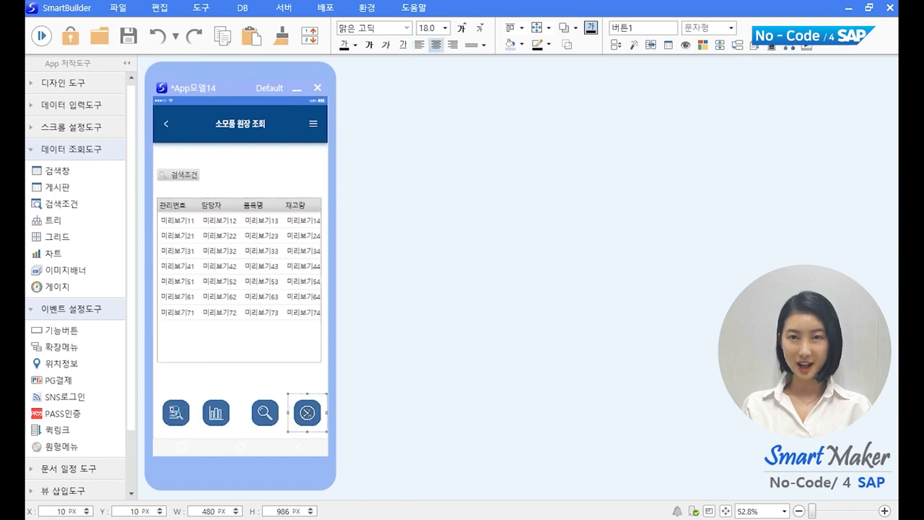
# Step: Save the current model under the name 원장조회
pyautogui.click(118, 8)
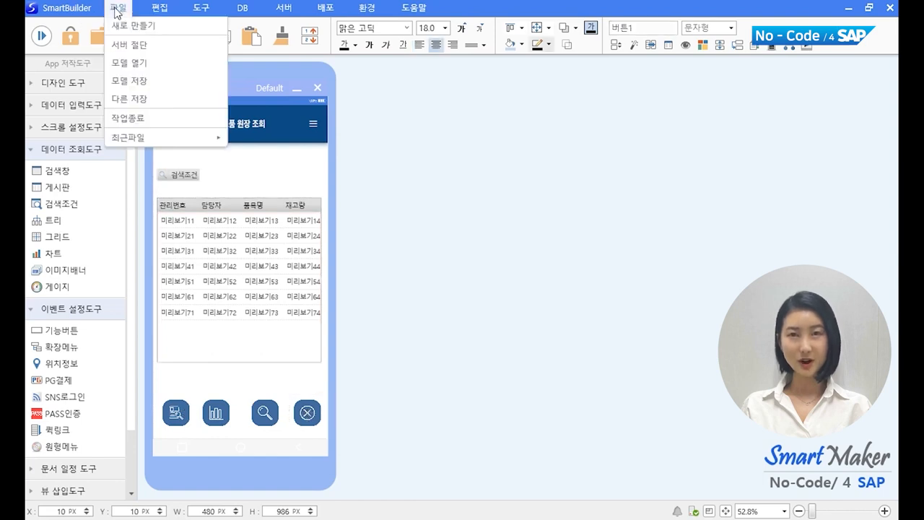
pyautogui.click(130, 80)
pyautogui.doubleClick(324, 427)
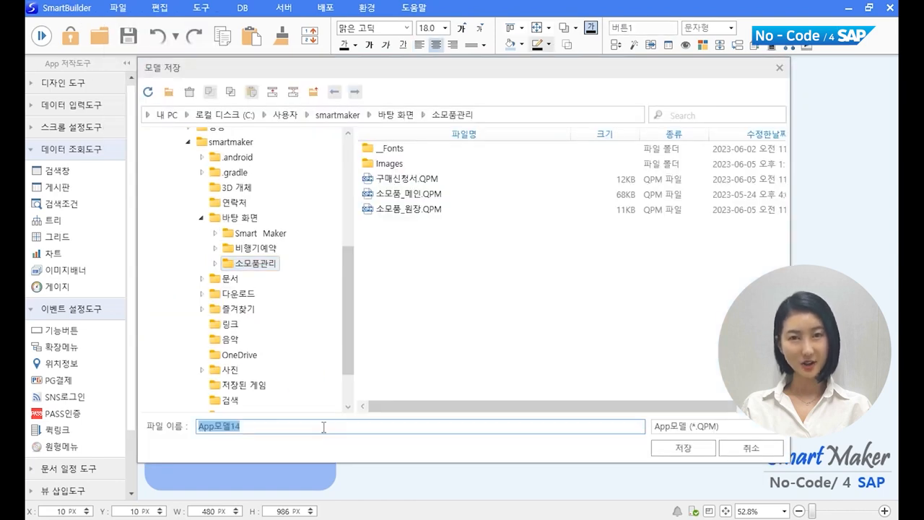
pyautogui.write('원장조회')
pyautogui.press('Return')
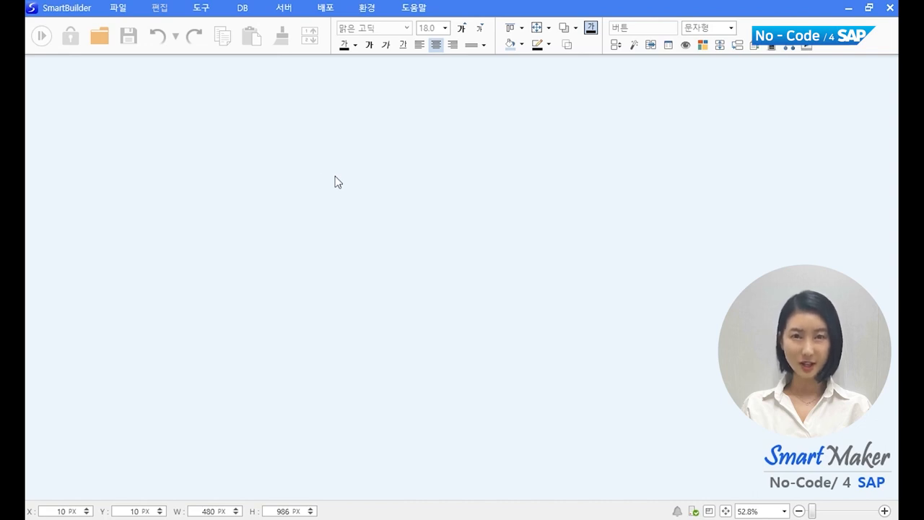
# Step: Open the 소모품_메인.QPM model
pyautogui.click(114, 8)
pyautogui.click(125, 64)
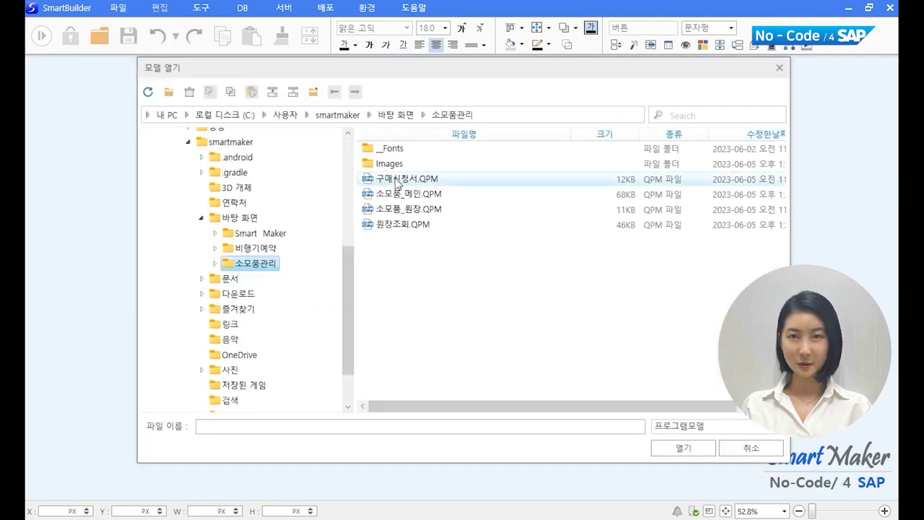
pyautogui.click(404, 201)
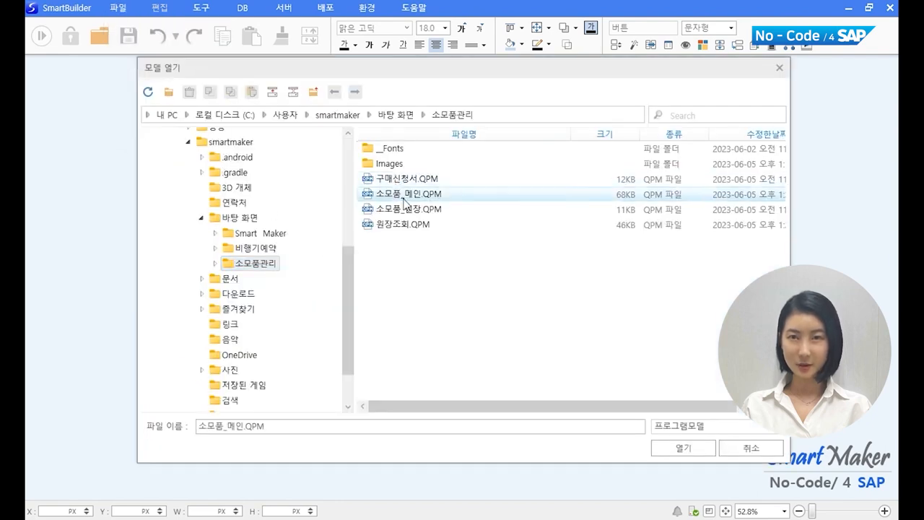
pyautogui.click(678, 448)
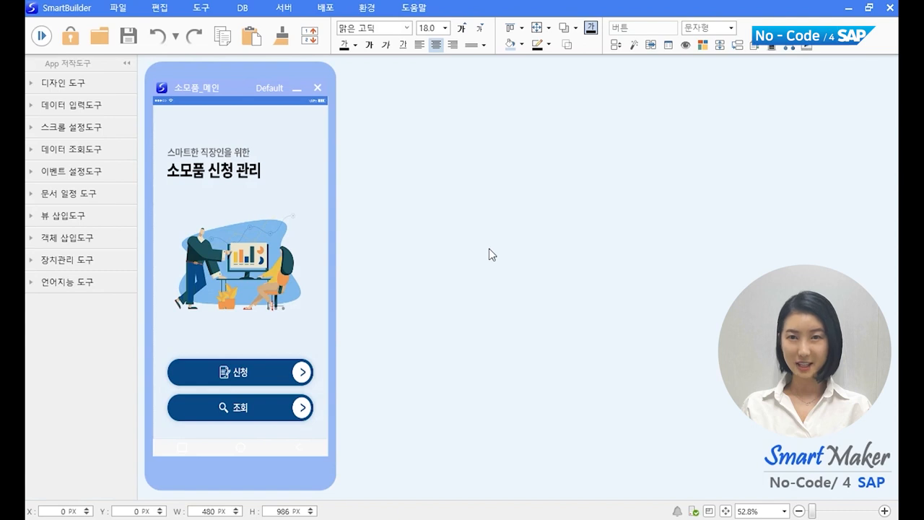
# Step: Expand the event setup tools and inspect the 신청 button's function settings
pyautogui.click(71, 171)
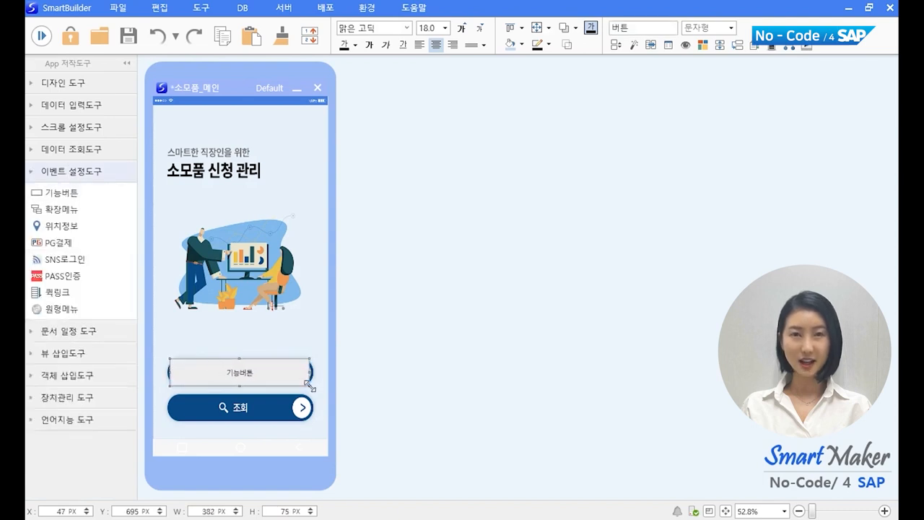
pyautogui.click(552, 45)
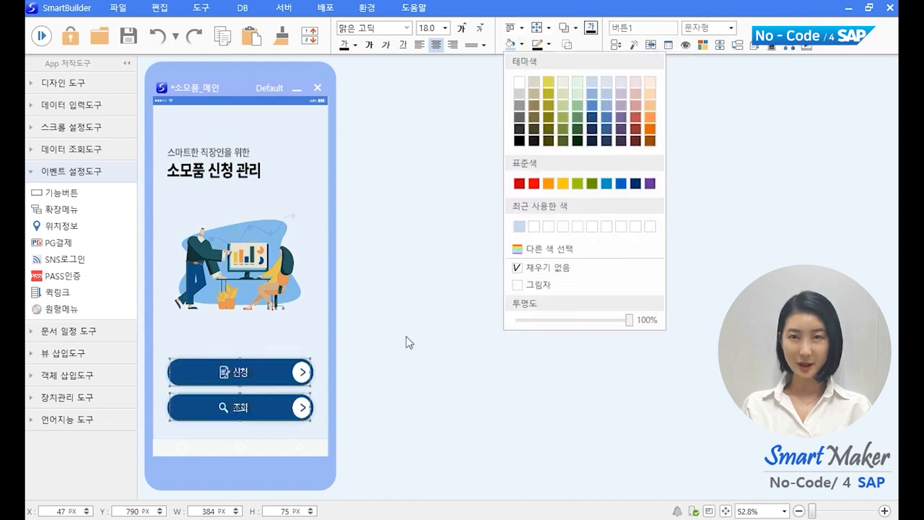
pyautogui.click(243, 368)
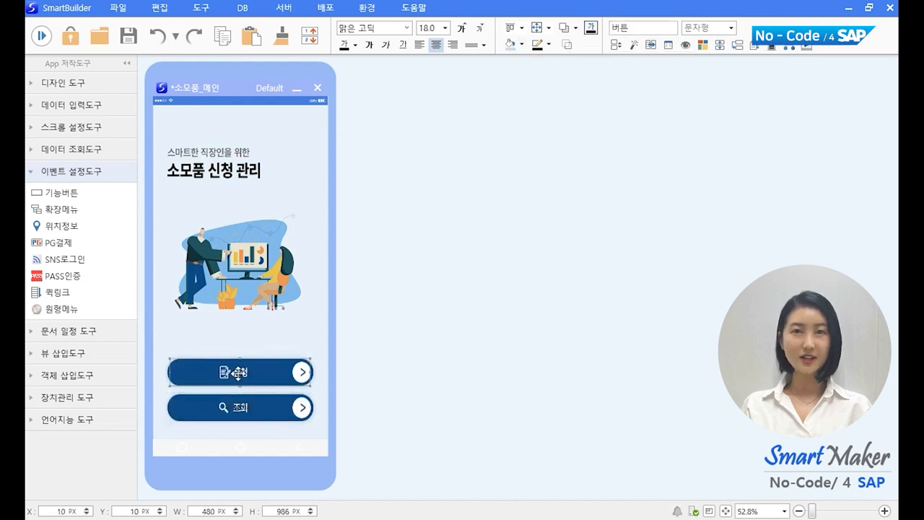
pyautogui.doubleClick(236, 363)
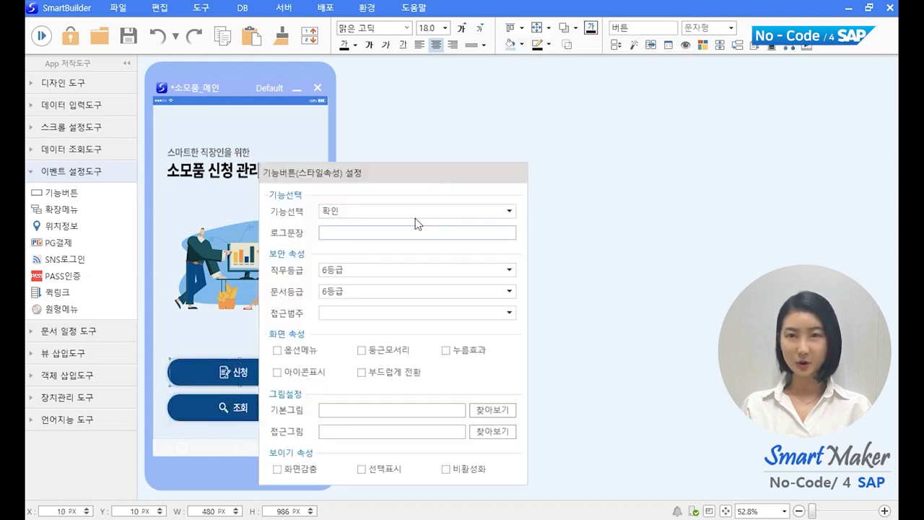
pyautogui.click(601, 181)
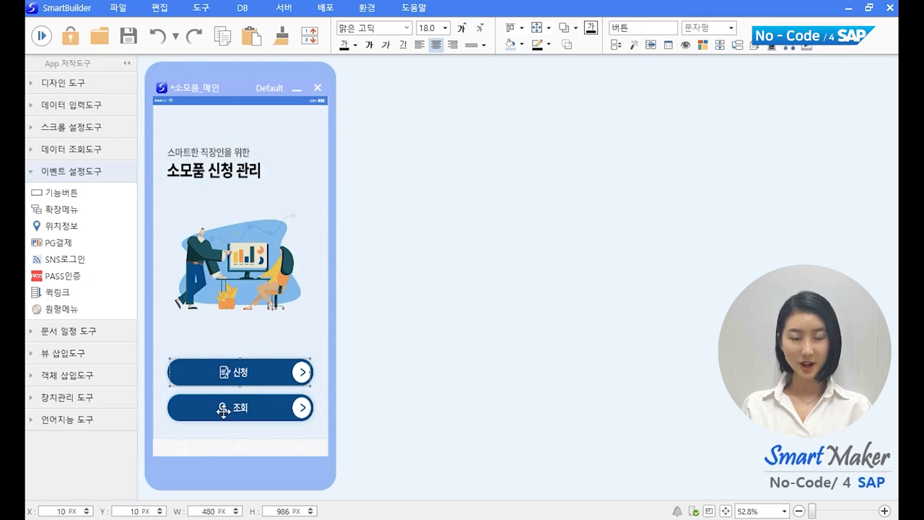
# Step: Set the 조회 button's function and browse to the 구매신청서 model file
pyautogui.doubleClick(224, 409)
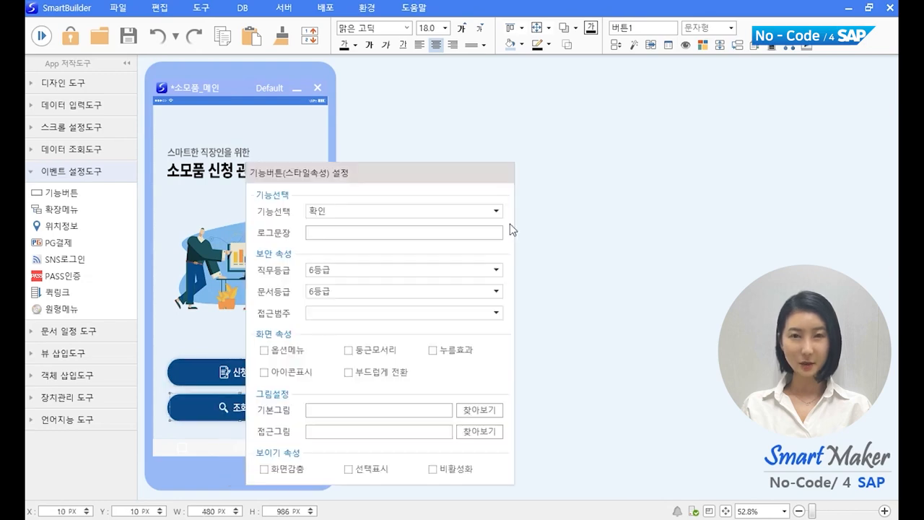
pyautogui.click(495, 208)
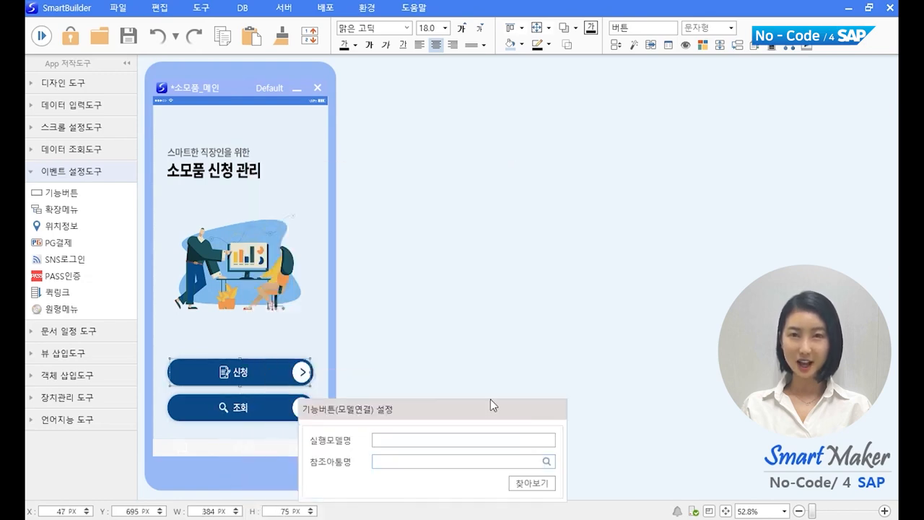
pyautogui.click(532, 483)
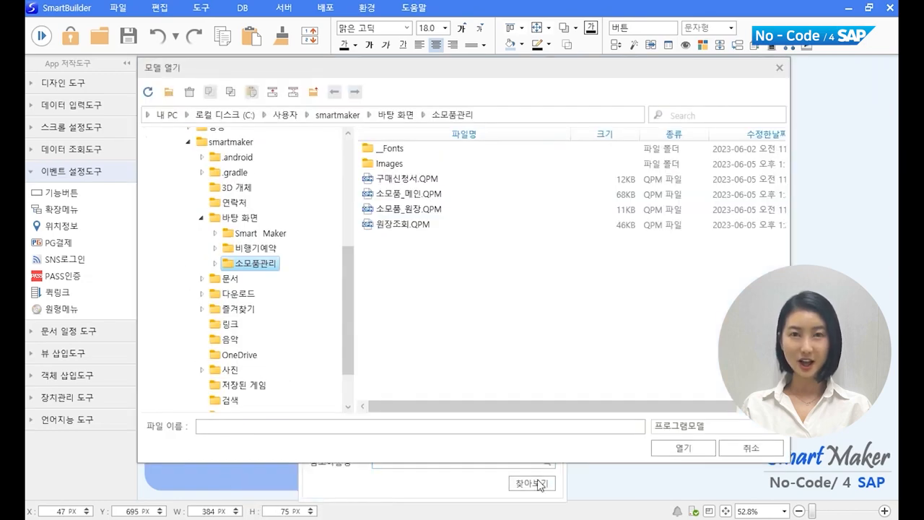
pyautogui.doubleClick(415, 181)
# Step: Link the 원장조회 model to the 조회 button and save the 소모품_메인 model
pyautogui.rightClick(271, 415)
pyautogui.click(300, 440)
pyautogui.click(544, 469)
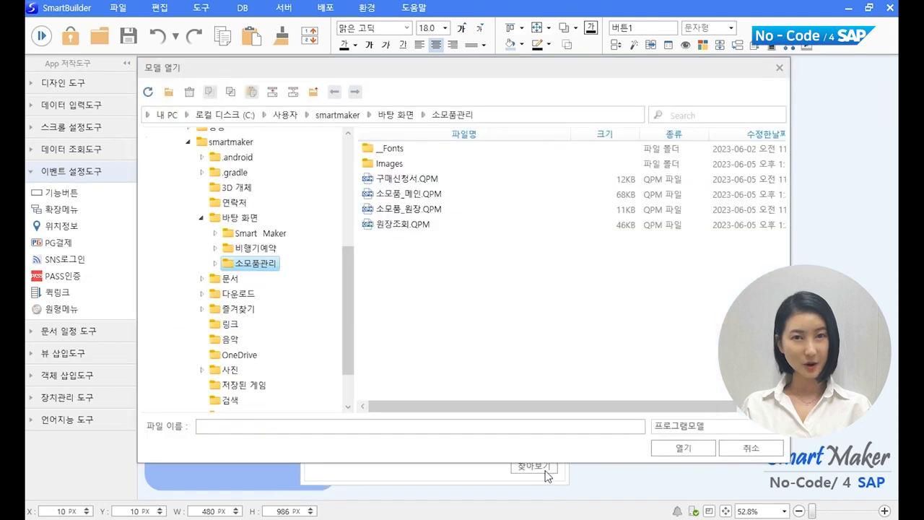
pyautogui.doubleClick(422, 225)
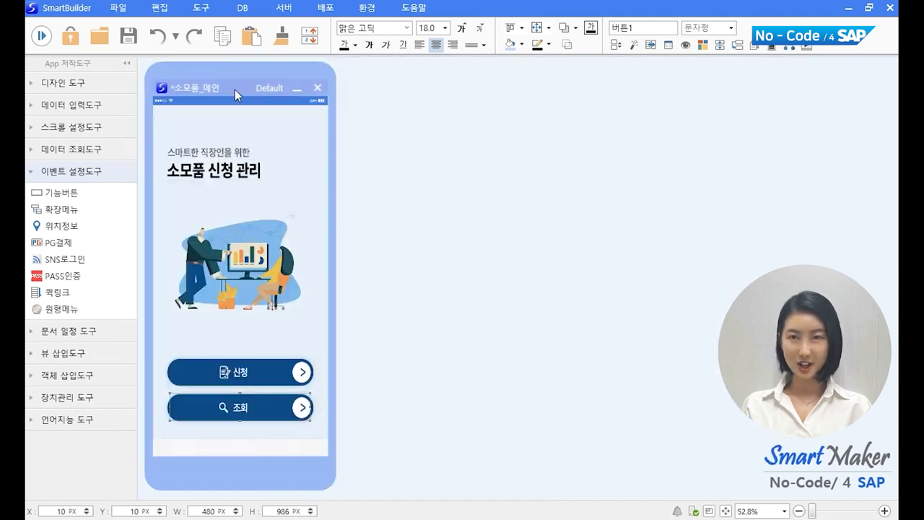
pyautogui.click(118, 8)
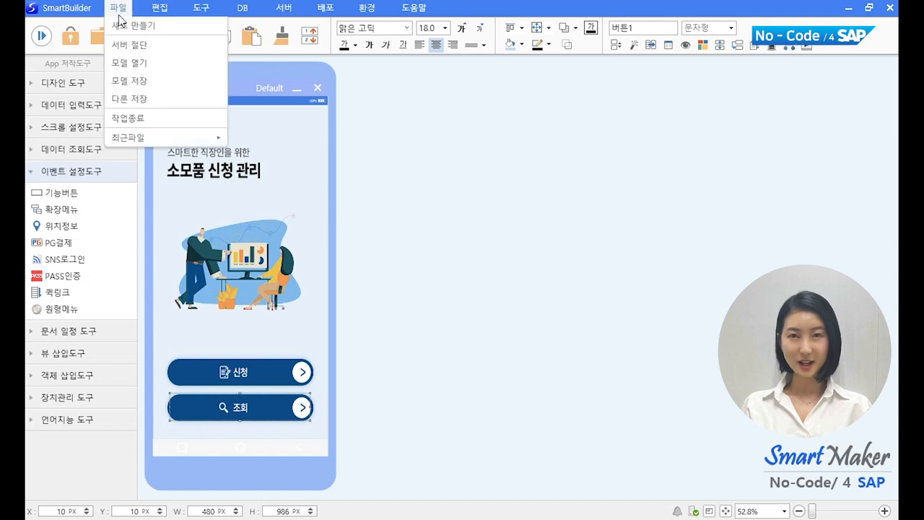
pyautogui.click(133, 87)
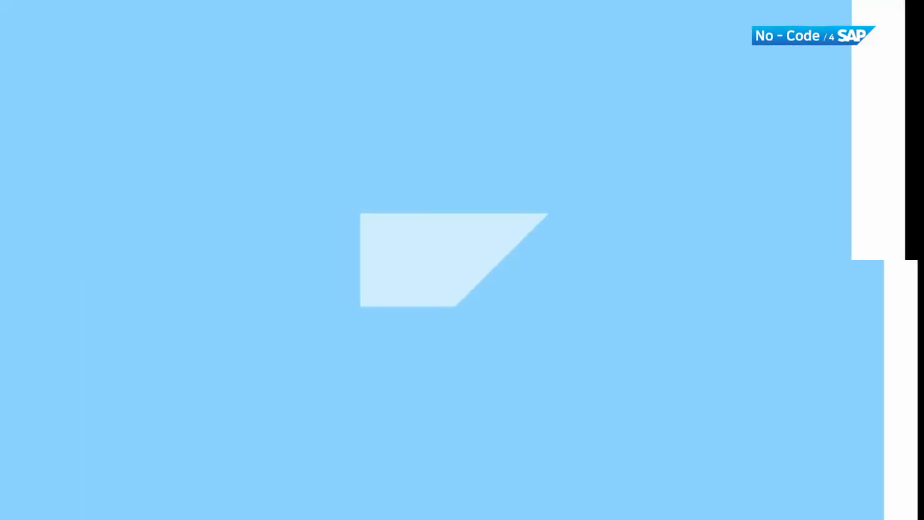
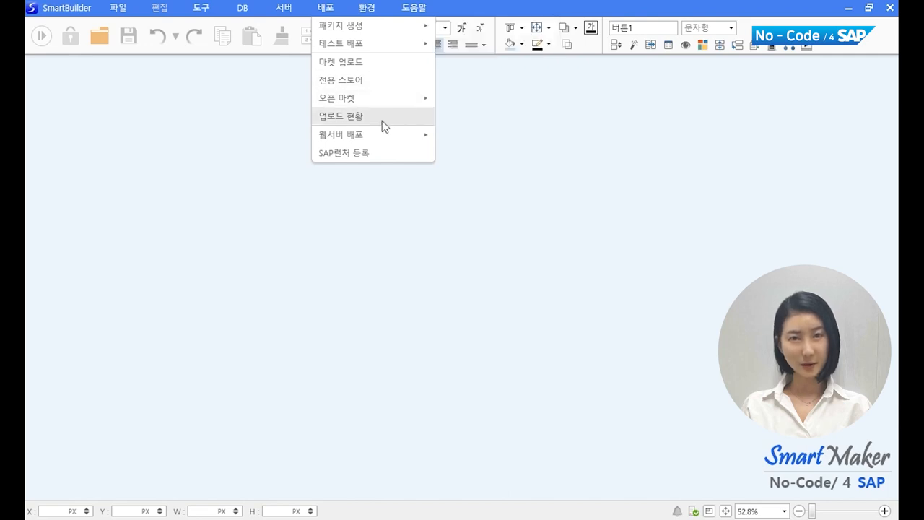
# Step: Show the 배포 > 패키지 생성 submenu listing the Android, IOS and Windows builds
pyautogui.moveTo(386, 141)
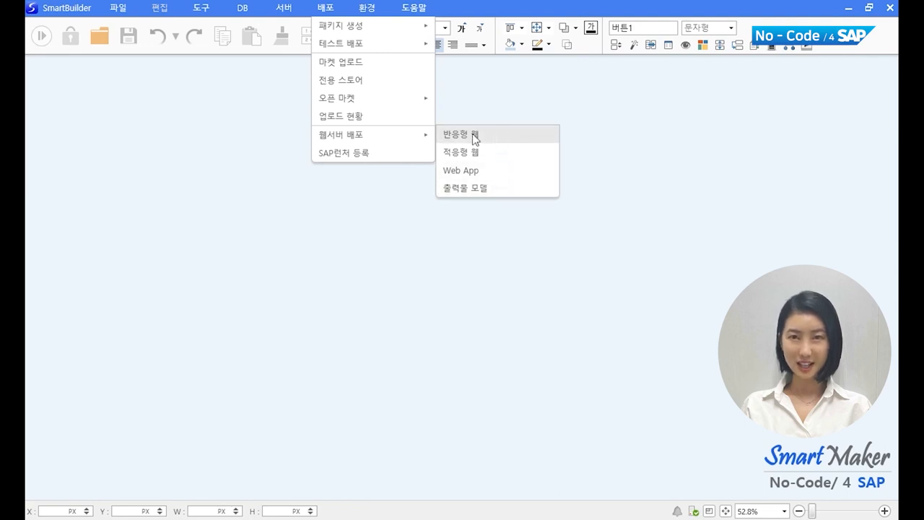
pyautogui.moveTo(396, 26)
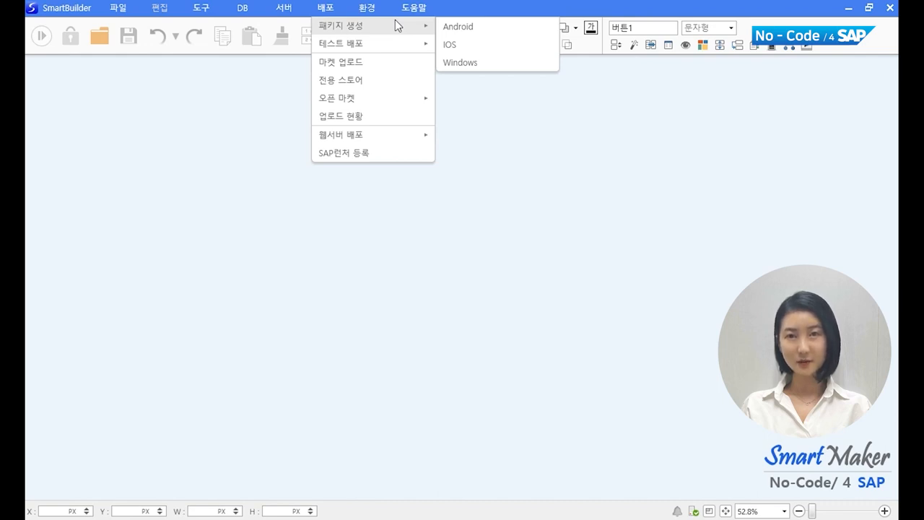
# Step: Start an iOS package with short name somo, product name 소모품구매신청서 and start file 소모품_메인
pyautogui.click(489, 46)
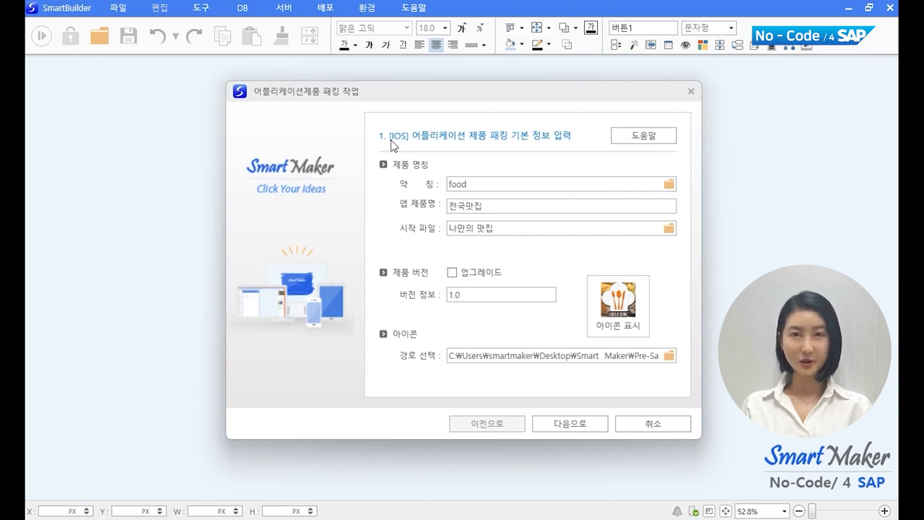
pyautogui.moveTo(556, 186); pyautogui.dragTo(303, 201)
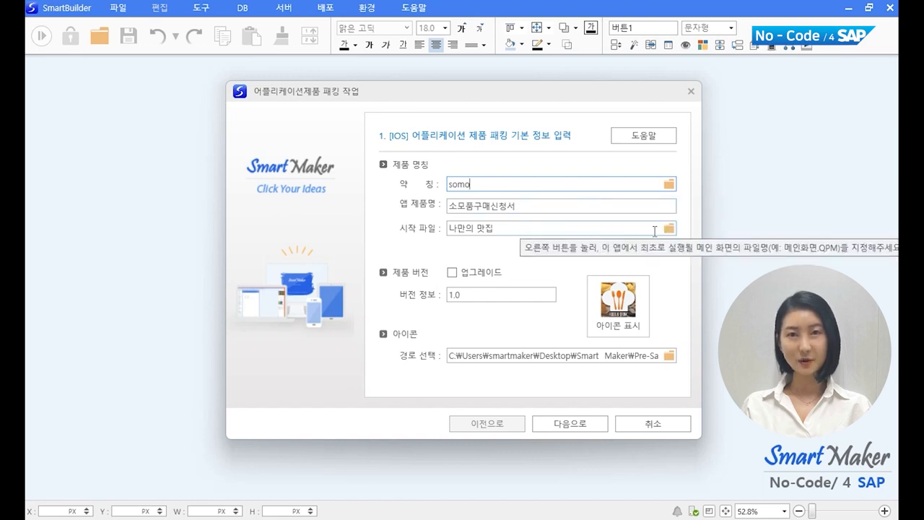
pyautogui.click(667, 230)
pyautogui.doubleClick(618, 216)
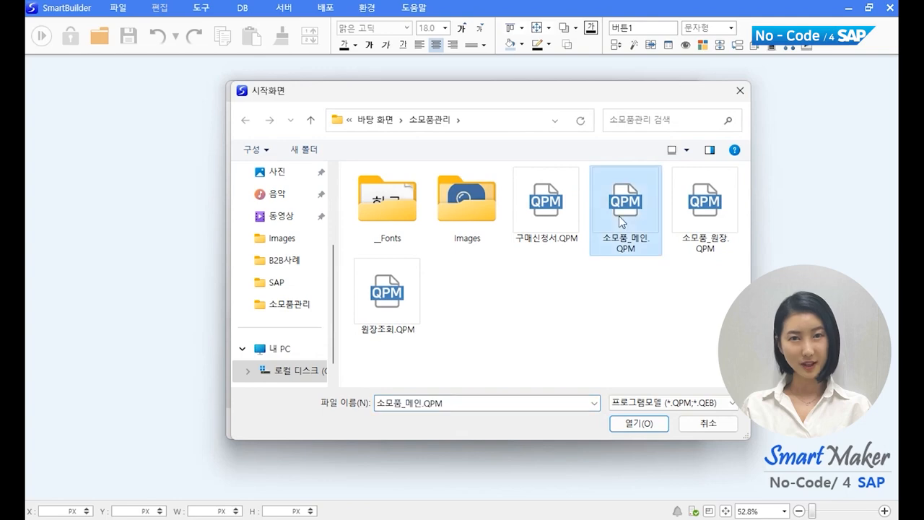
# Step: Use 소모품 앱 아이콘.png from the Images folder as the app icon and proceed to resources
pyautogui.click(618, 300)
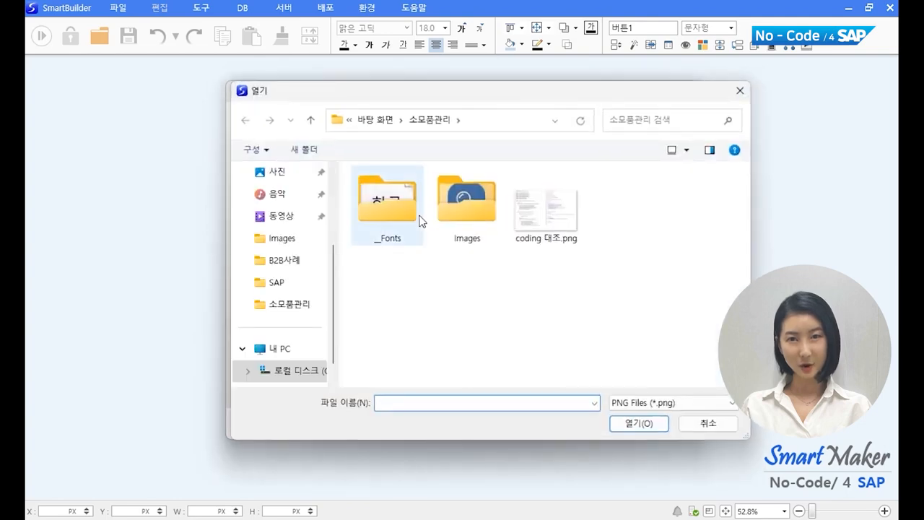
pyautogui.doubleClick(457, 208)
pyautogui.doubleClick(603, 298)
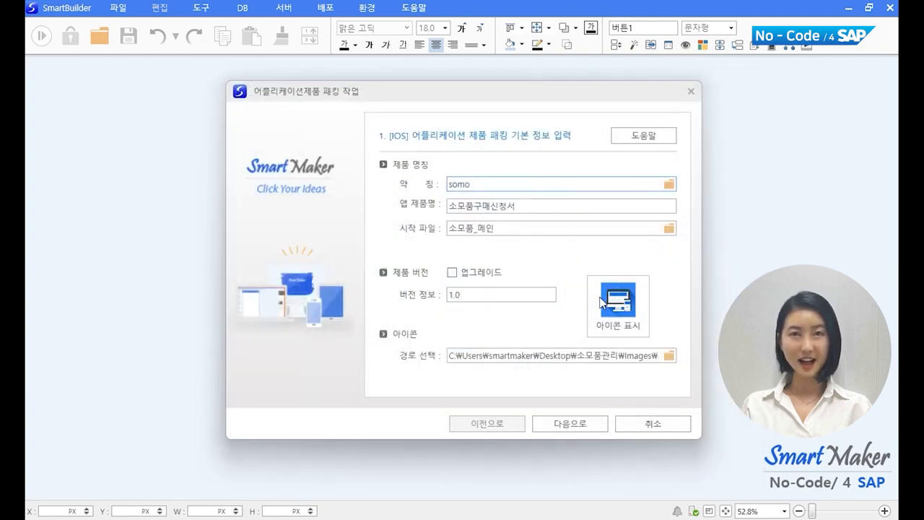
pyautogui.click(561, 424)
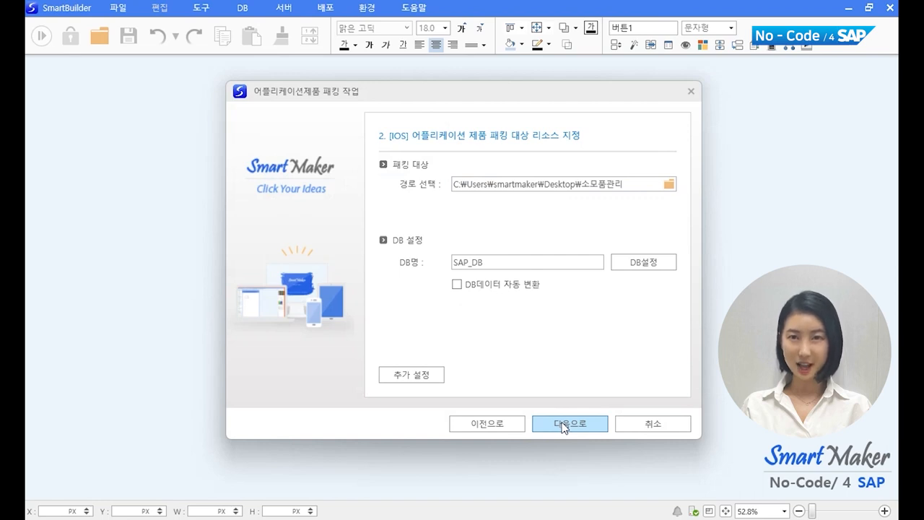
pyautogui.click(563, 425)
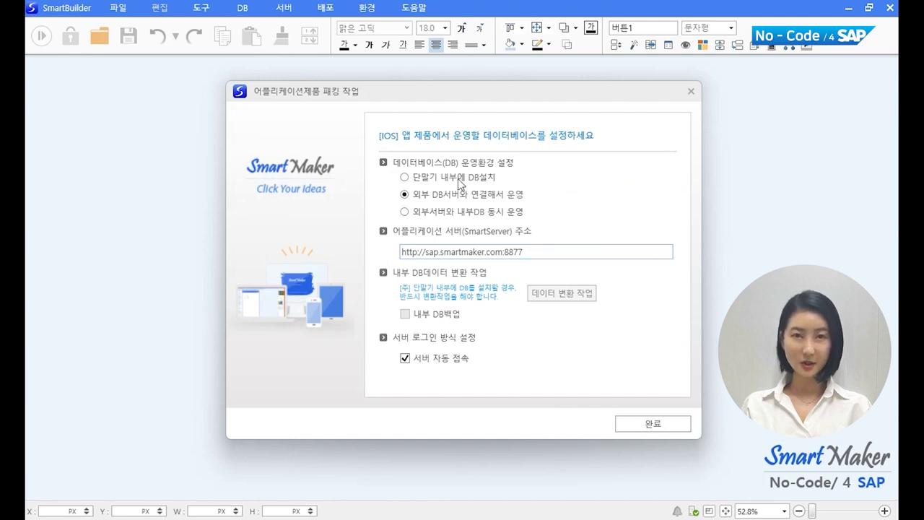
pyautogui.moveTo(459, 183)
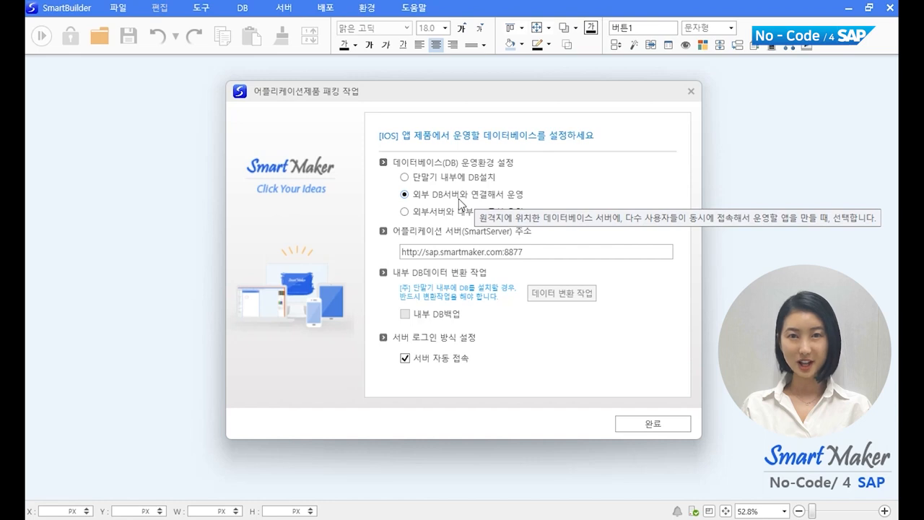
pyautogui.moveTo(466, 218)
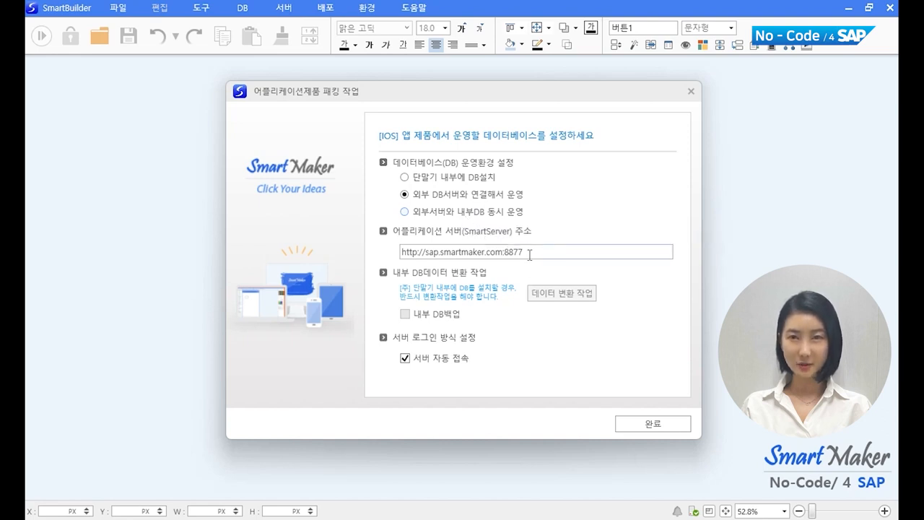
pyautogui.click(652, 424)
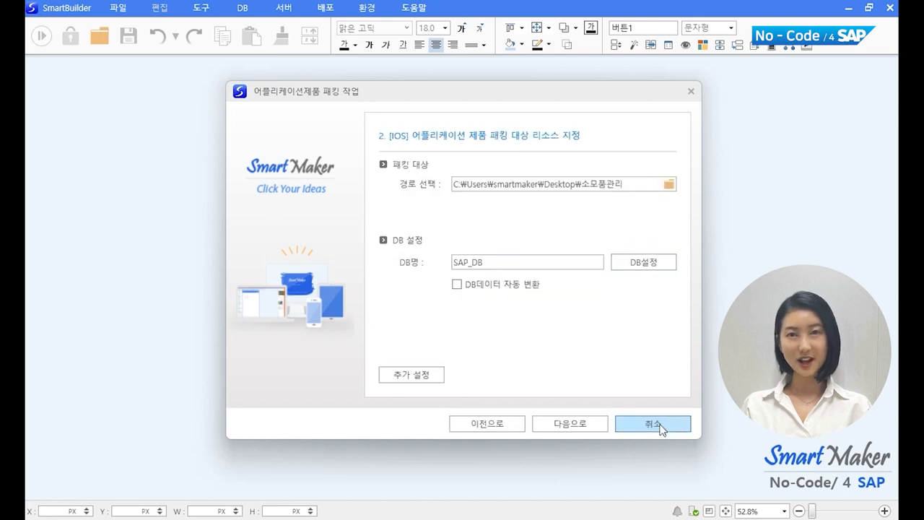
# Step: Build the iOS package somo_2170798306.ipa and open its 앱패키지 output folder
pyautogui.click(601, 424)
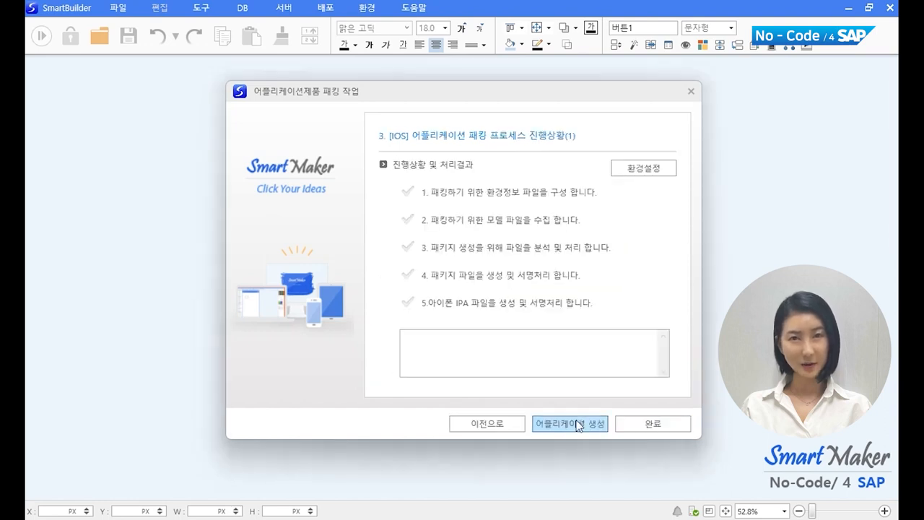
pyautogui.click(577, 423)
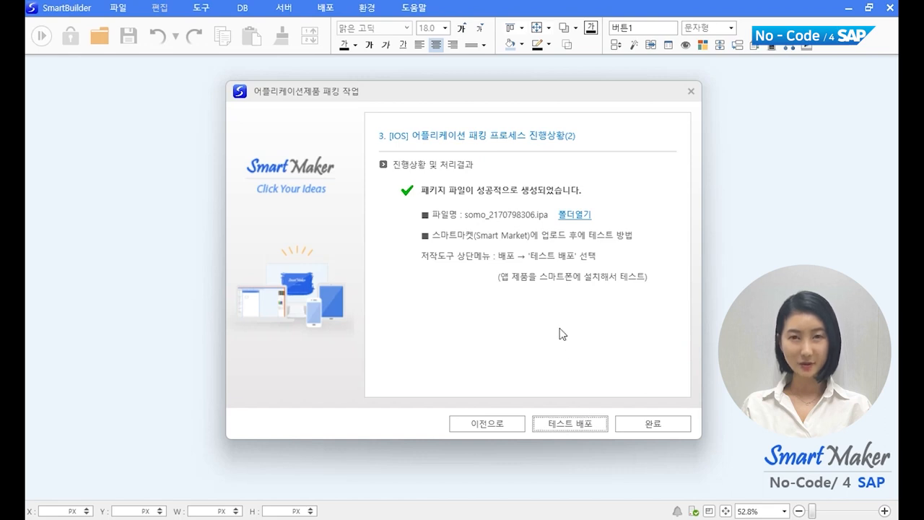
pyautogui.click(574, 216)
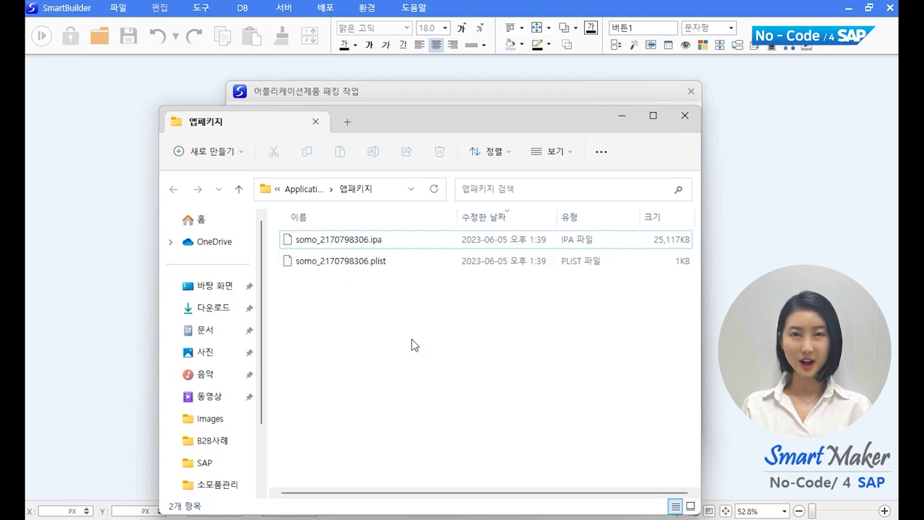
# Step: Close the 앱패키지 File Explorer window to return to the packaging result page
pyautogui.click(684, 116)
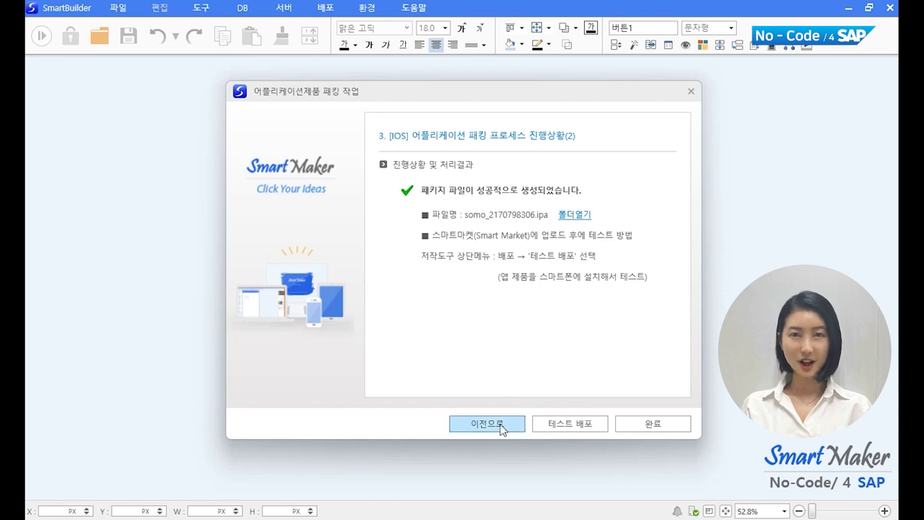
# Step: Upload the somo IPA, icon, screenshots and app information to the Smart Market server
pyautogui.click(550, 432)
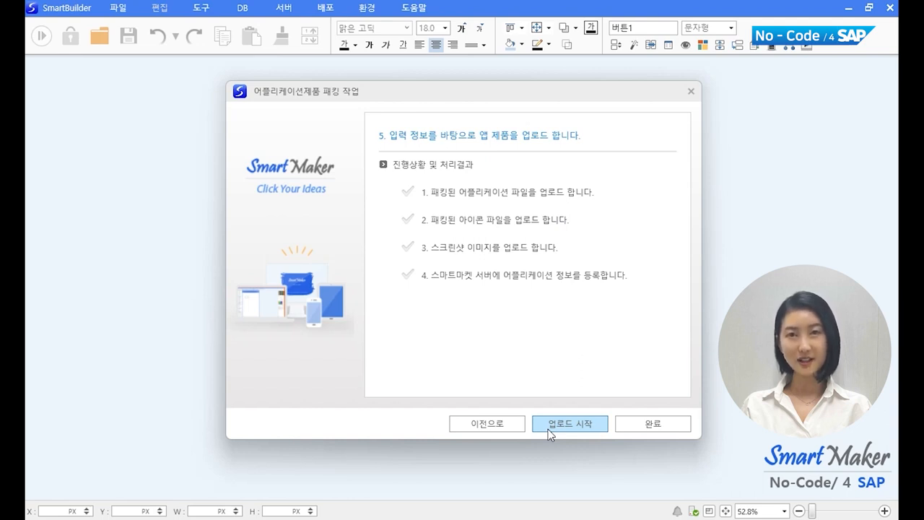
pyautogui.click(548, 431)
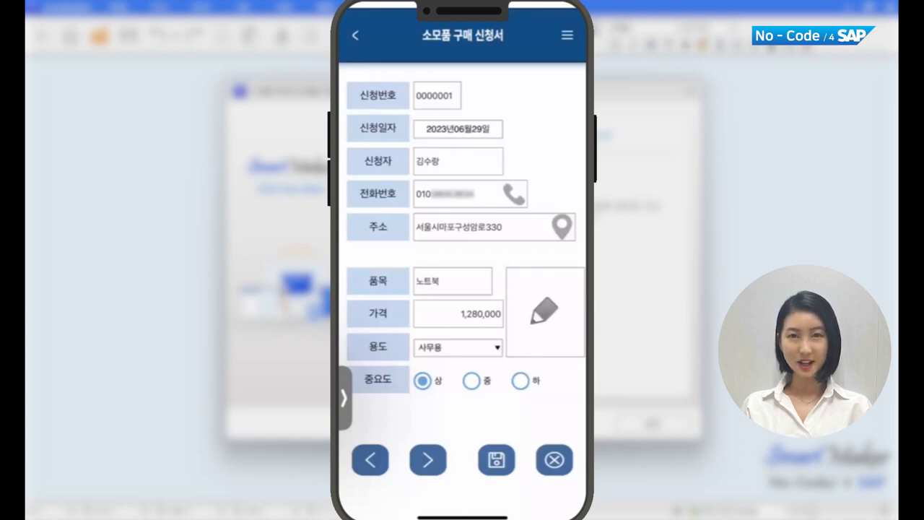
# Step: Start a blank purchase request dated the 27th
pyautogui.click(496, 459)
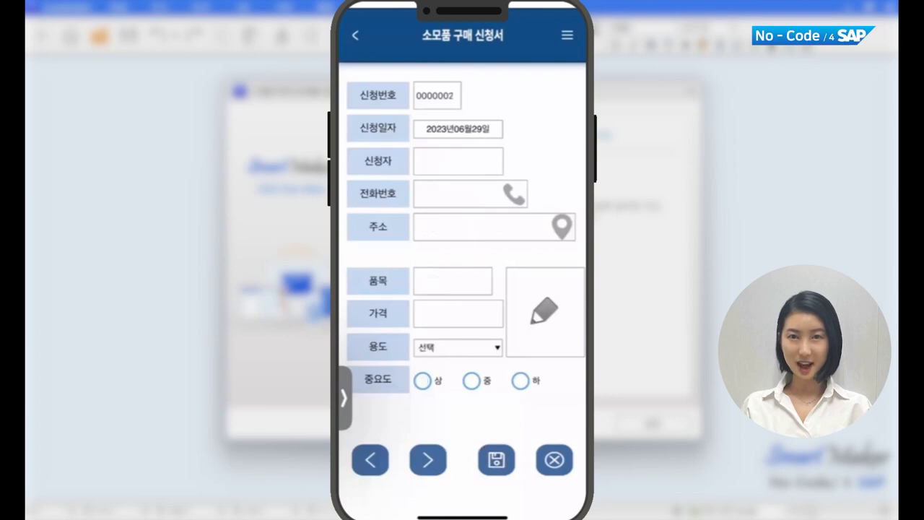
pyautogui.click(457, 129)
pyautogui.scroll(2, 511, 449)
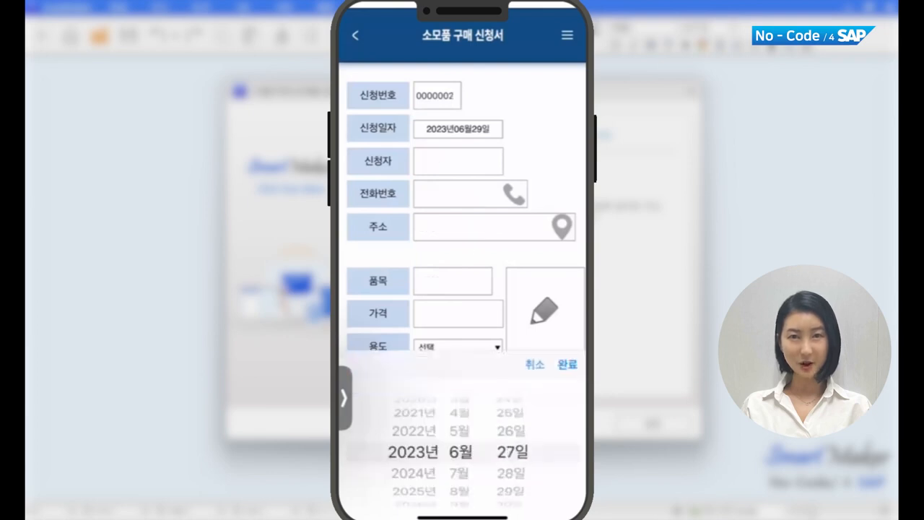
pyautogui.click(567, 363)
# Step: Enter the applicant's name and address, item 마우스 and price 52,000
pyautogui.click(458, 161)
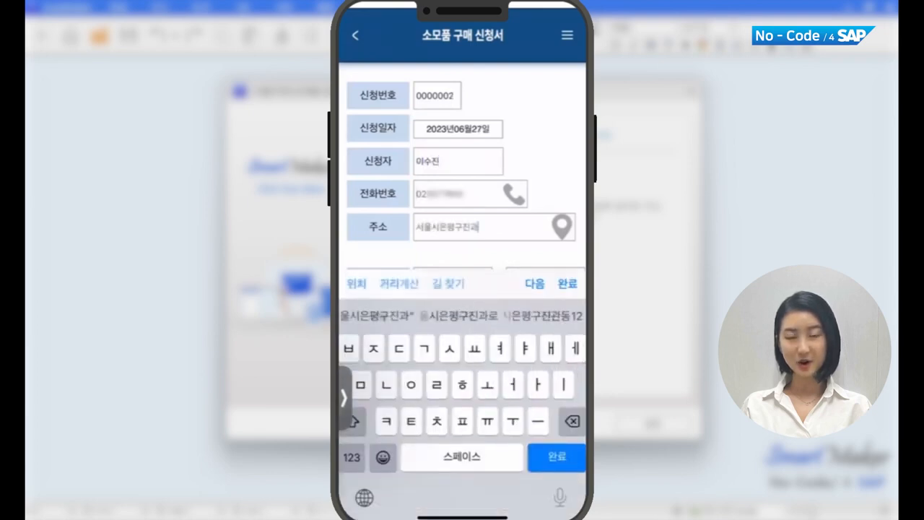
pyautogui.write('돌')
pyautogui.click(352, 458)
pyautogui.write('22')
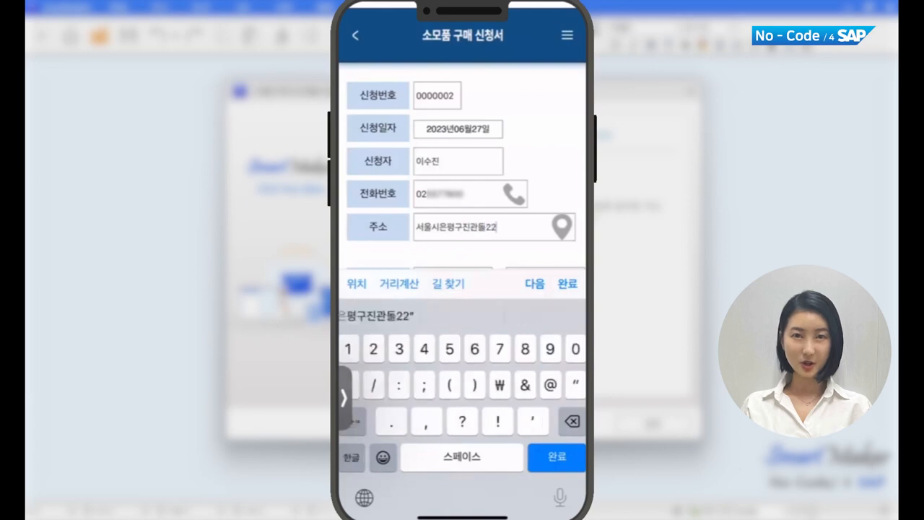
pyautogui.click(534, 284)
pyautogui.write('마우스')
pyautogui.click(535, 282)
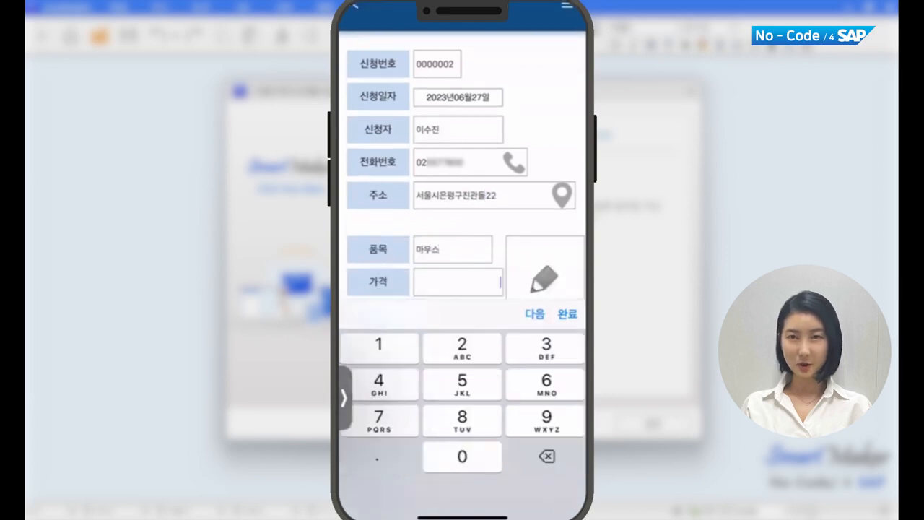
pyautogui.write('52000')
pyautogui.click(567, 313)
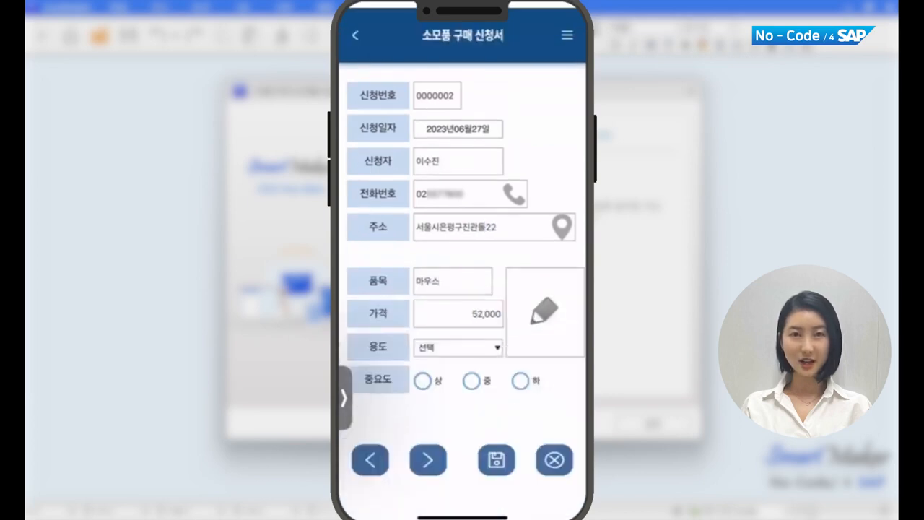
# Step: Set use 행사용 and importance 중, sign, save the request, then tap the listed phone number
pyautogui.click(458, 347)
pyautogui.click(410, 228)
pyautogui.click(471, 380)
pyautogui.click(544, 311)
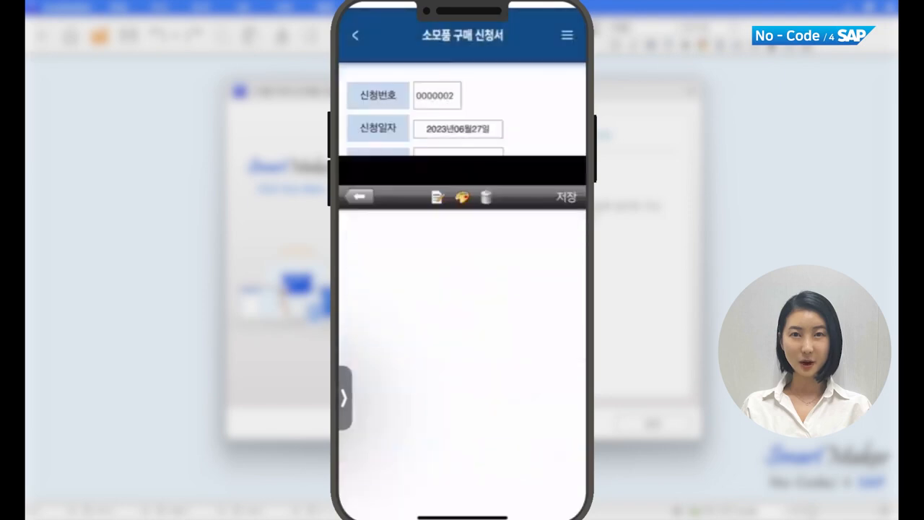
pyautogui.moveTo(386, 295)
pyautogui.mouseDown()
pyautogui.moveTo(495, 261)
pyautogui.moveTo(518, 285)
pyautogui.moveTo(525, 381)
pyautogui.mouseUp()
pyautogui.click(566, 18)
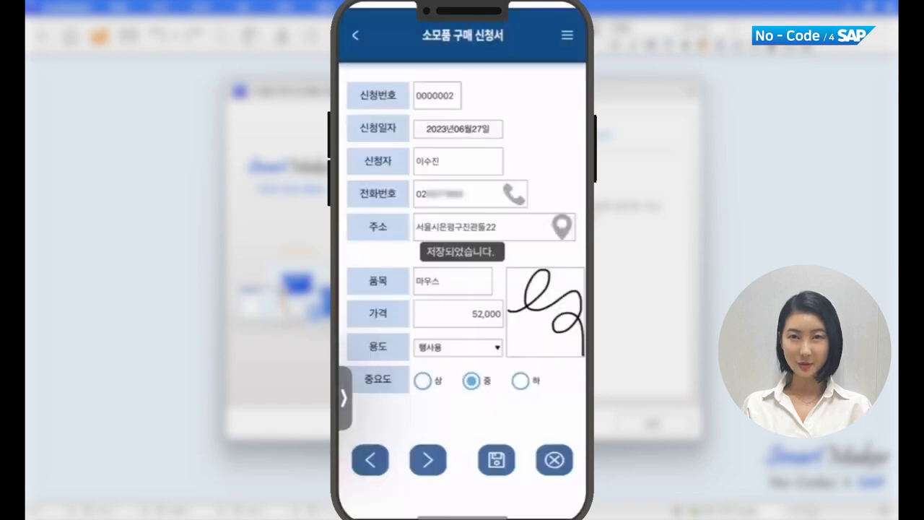
pyautogui.click(495, 460)
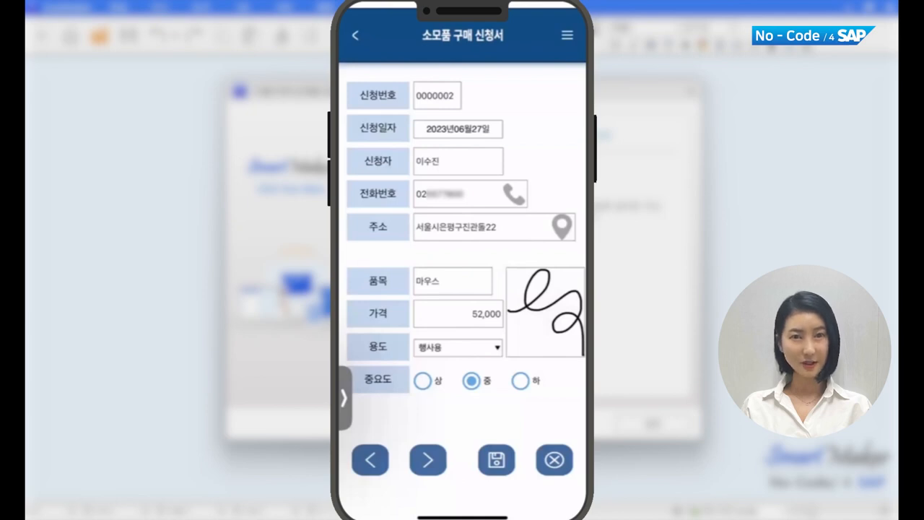
pyautogui.click(513, 193)
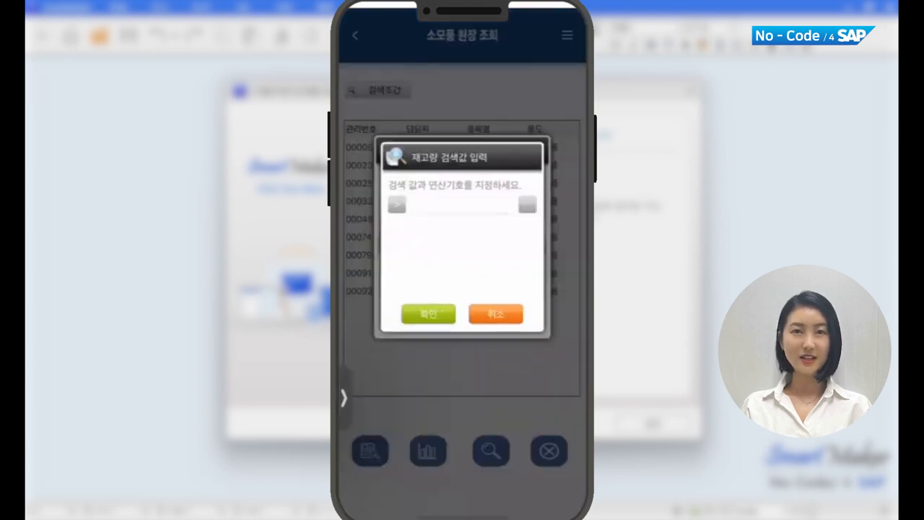
# Step: Add the condition 재고량 > 50 to the 품목명 search, apply both, and open record 00049
pyautogui.click(414, 204)
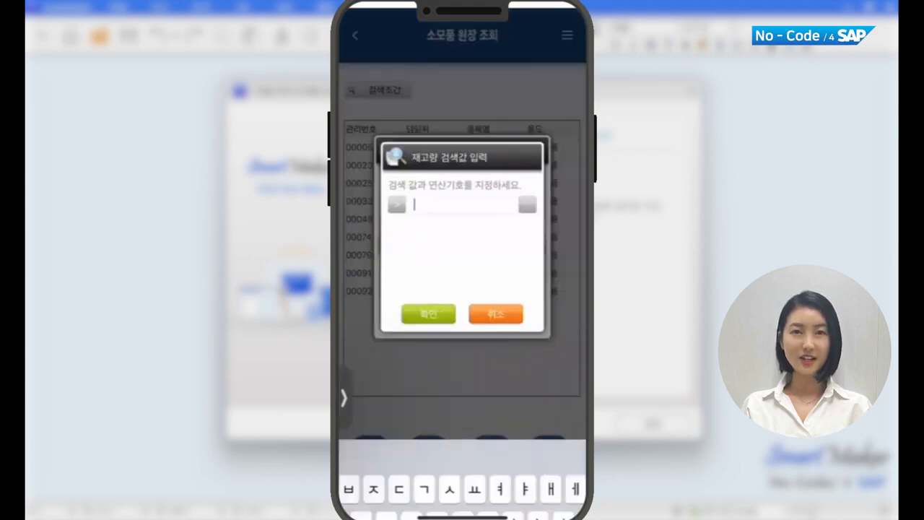
pyautogui.write('50')
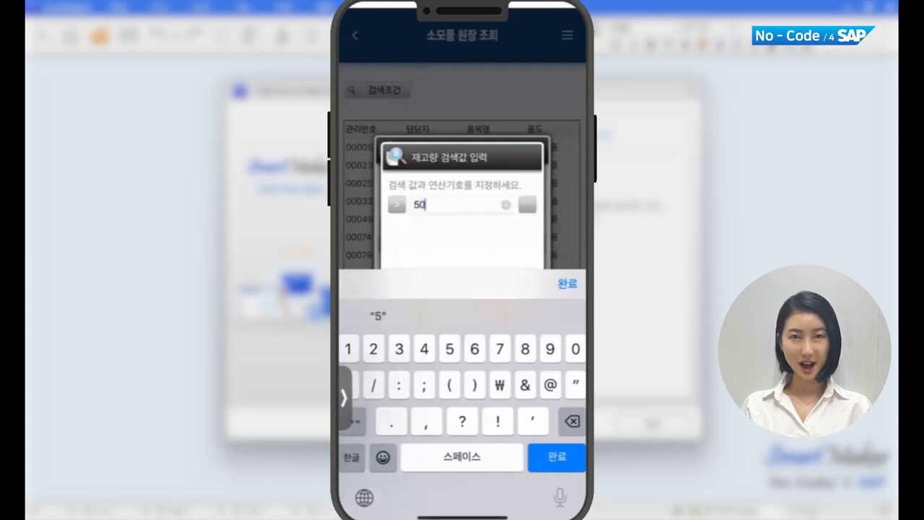
pyautogui.click(567, 283)
pyautogui.click(428, 313)
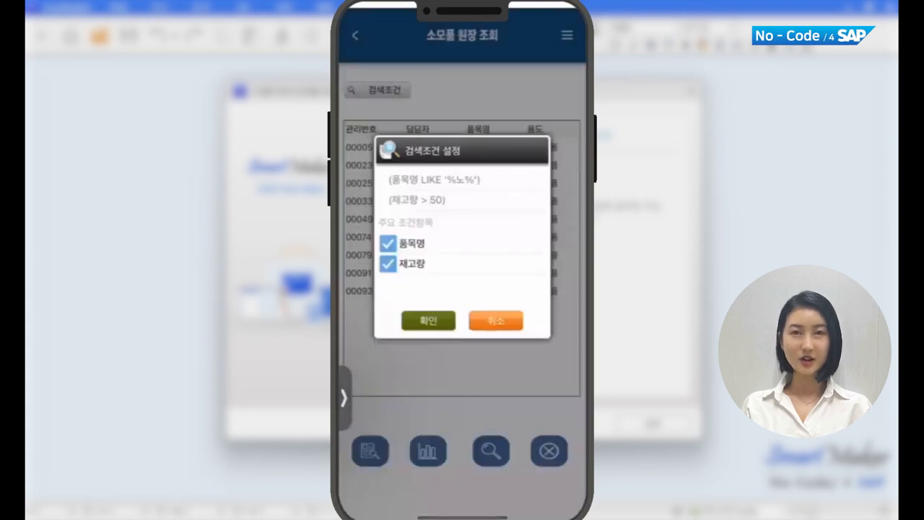
pyautogui.click(428, 321)
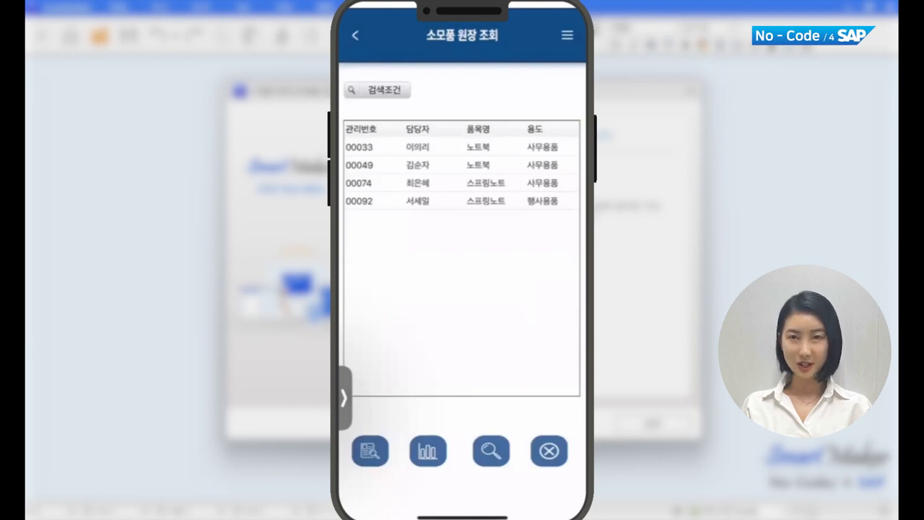
pyautogui.click(461, 165)
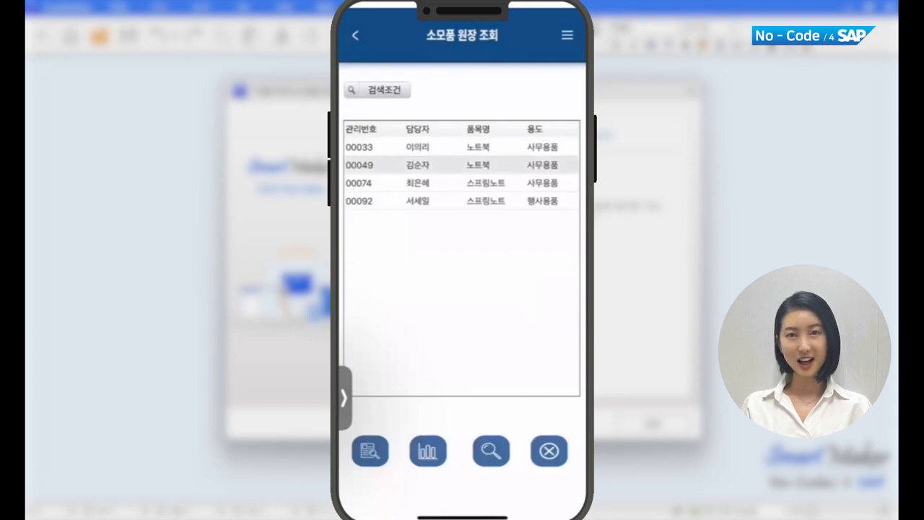